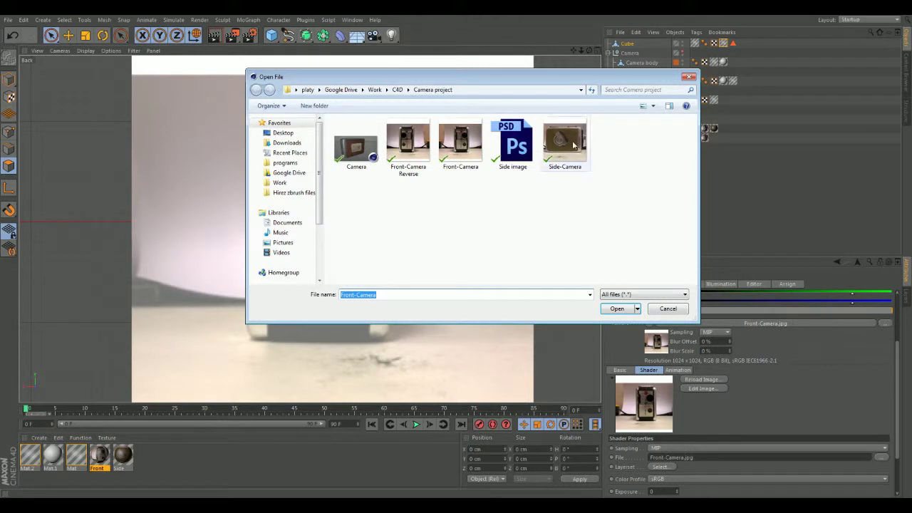
- Replace the Front material's texture with the Front-Camera Reverse image and answer the prompt about copying it to the project location
{"action": "left_click", "coordinate": [430, 147]}
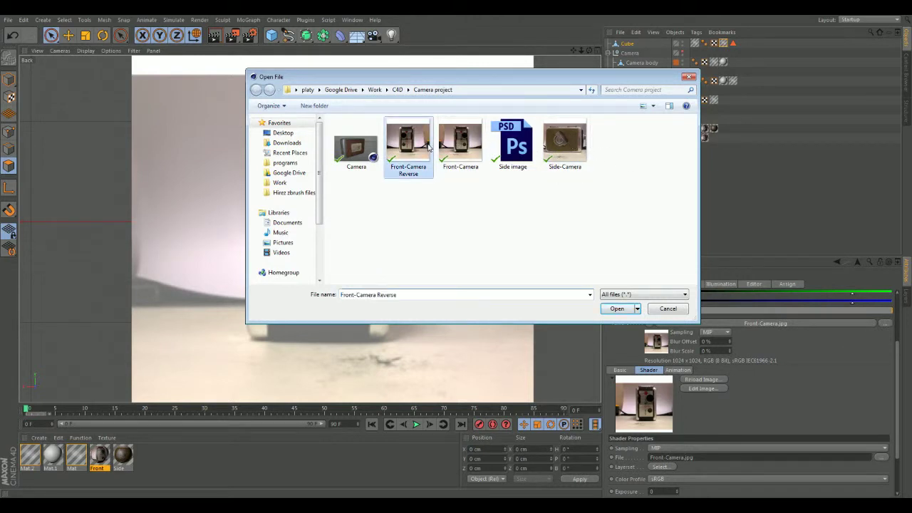
{"action": "left_click", "coordinate": [624, 309]}
{"action": "left_click", "coordinate": [471, 292]}
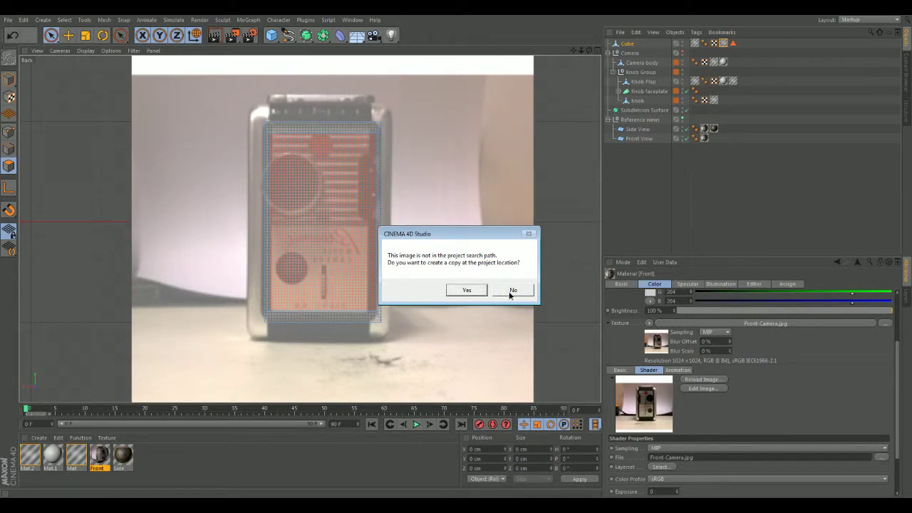
{"action": "left_click", "coordinate": [481, 291]}
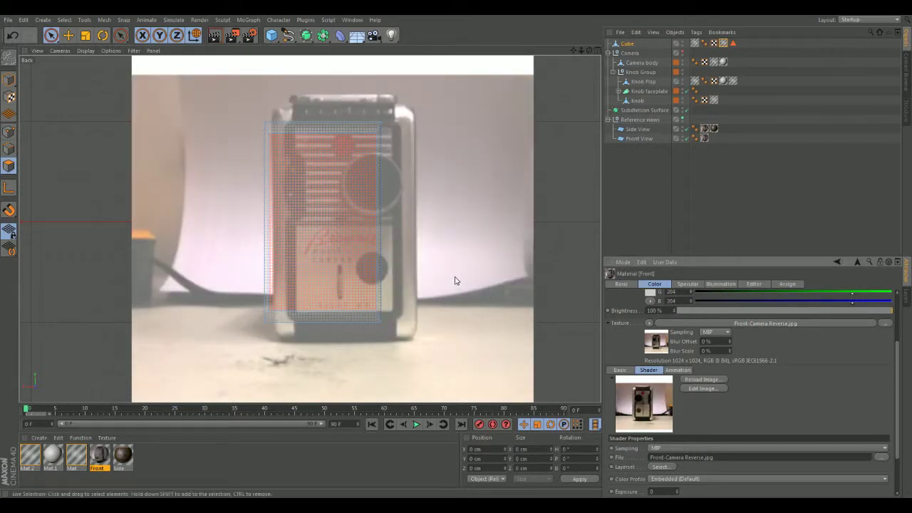
- Shift the Front View reference plane along X so the camera photo lines up with the cube
{"action": "left_click", "coordinate": [68, 34]}
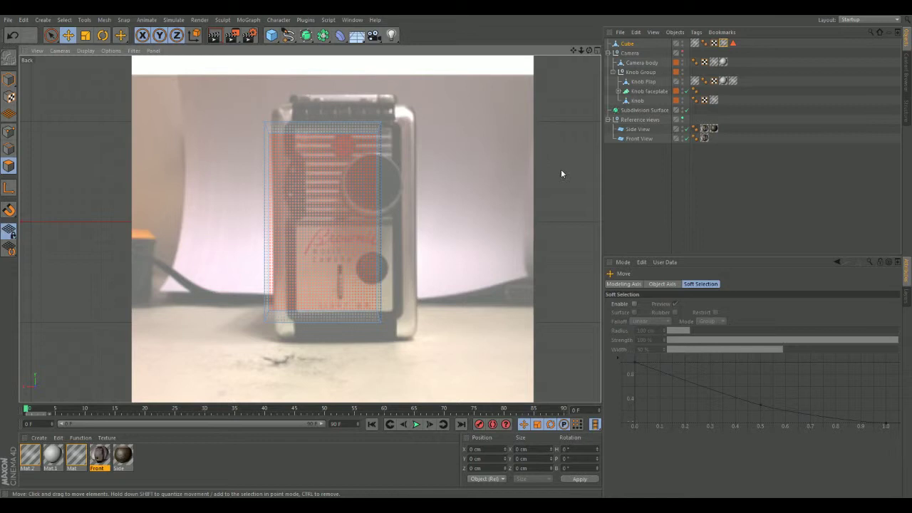
{"action": "left_click", "coordinate": [638, 138]}
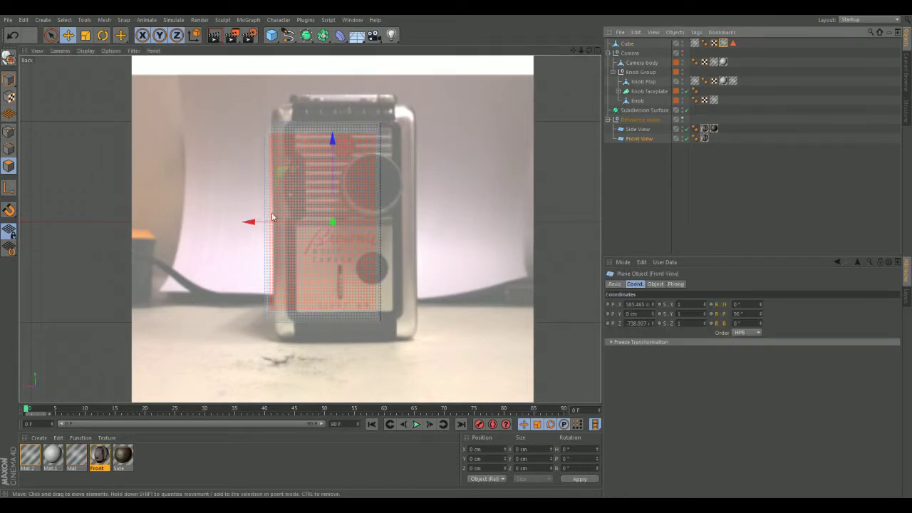
{"action": "left_click_drag", "start_coordinate": [253, 223], "coordinate": [230, 228]}
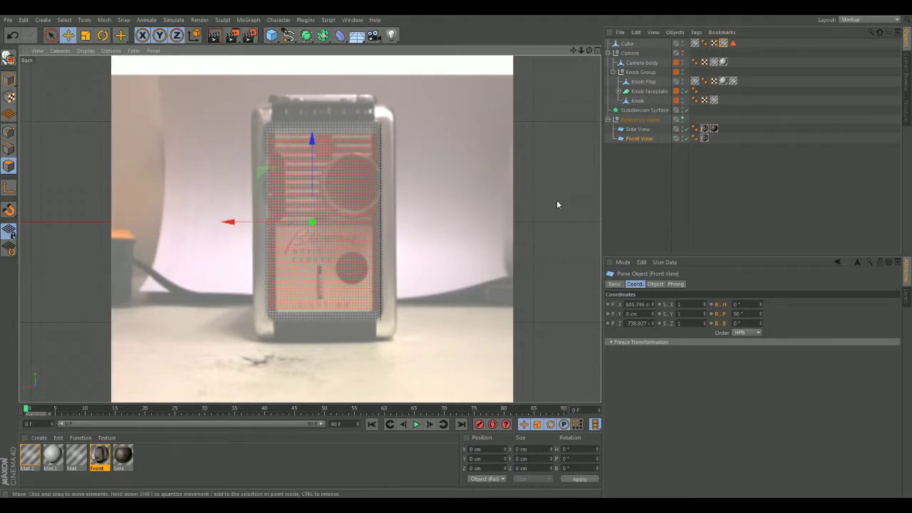
{"action": "scroll", "coordinate": [341, 208], "scroll_direction": "up", "scroll_amount": 3}
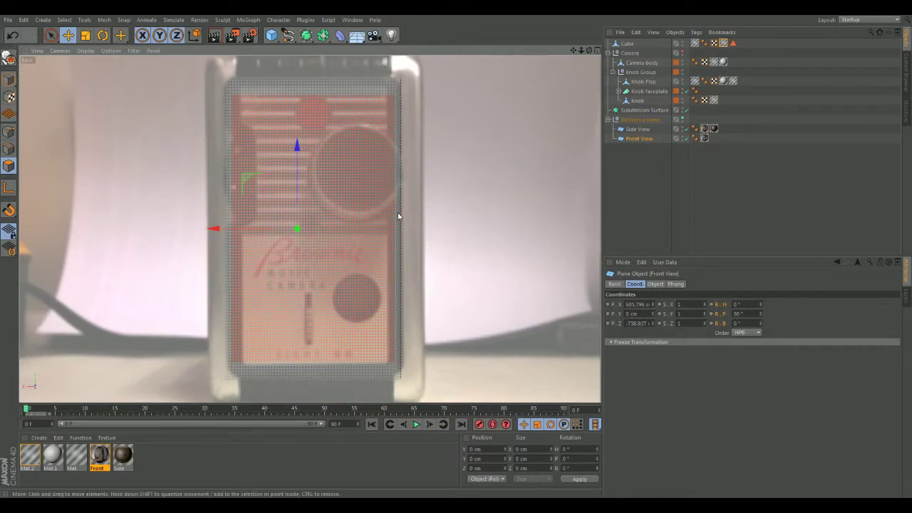
- Use the Knife in Loop mode to cut horizontal loops around the Cube at the upper and lower ends of the side recess
{"action": "left_click", "coordinate": [627, 43]}
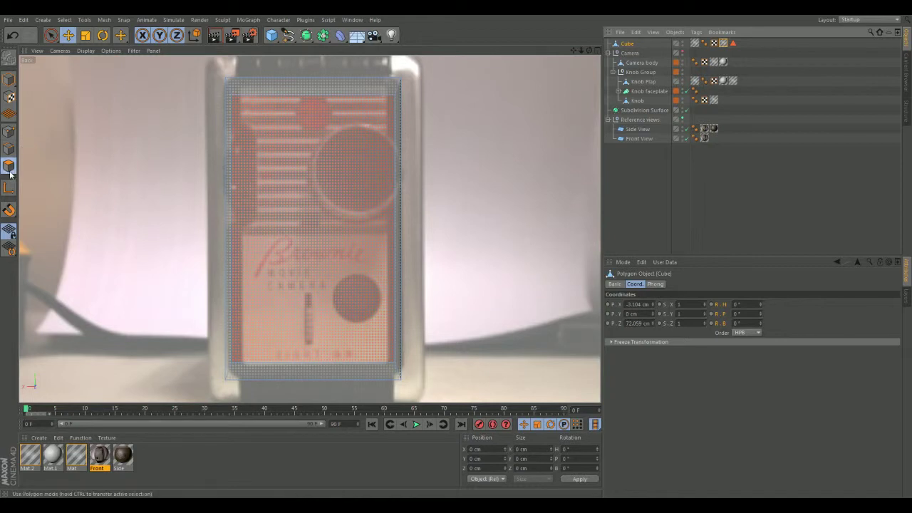
{"action": "right_click", "coordinate": [429, 185]}
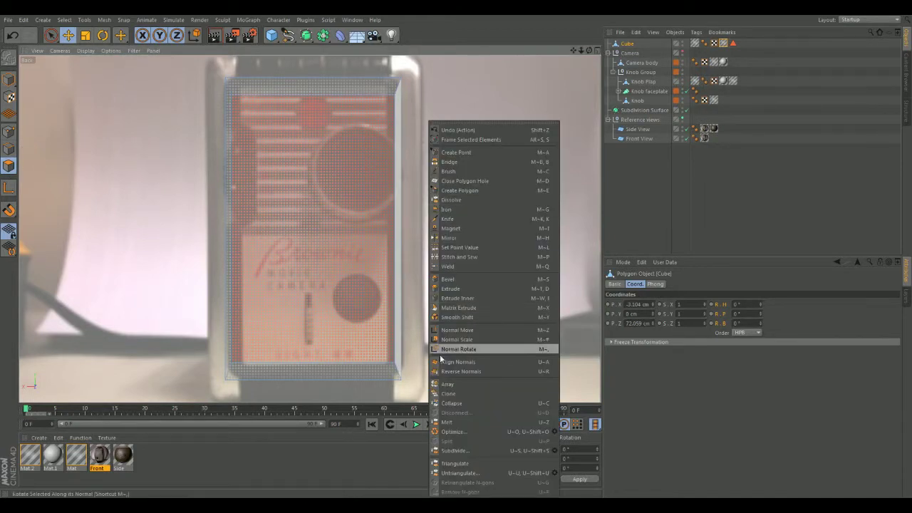
{"action": "left_click", "coordinate": [450, 219]}
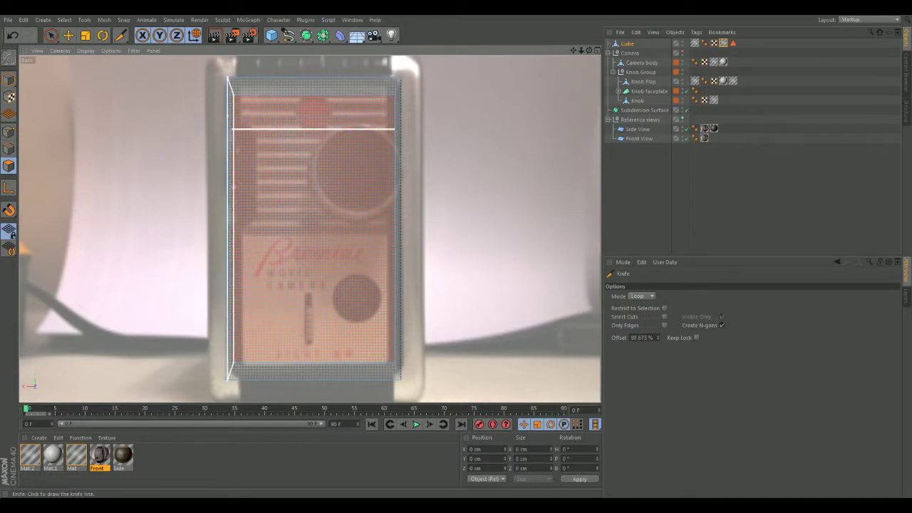
{"action": "left_click", "coordinate": [232, 135]}
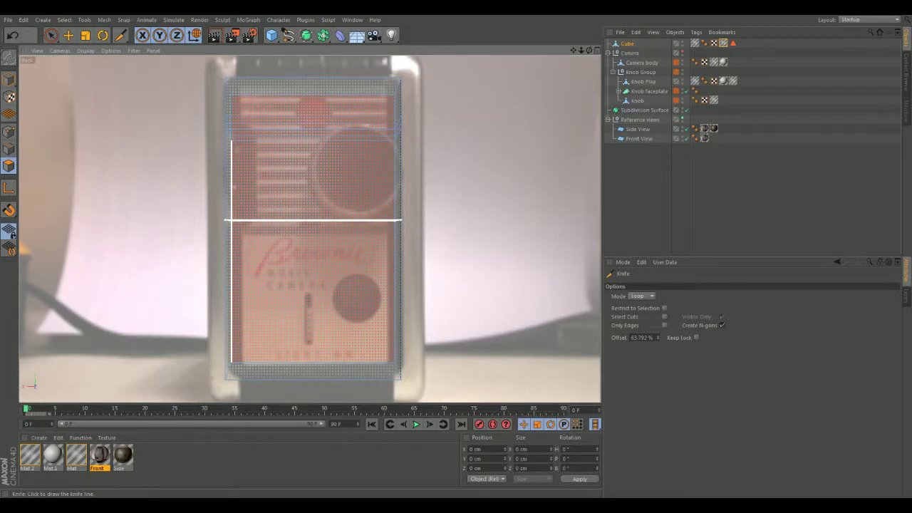
{"action": "left_click", "coordinate": [230, 220]}
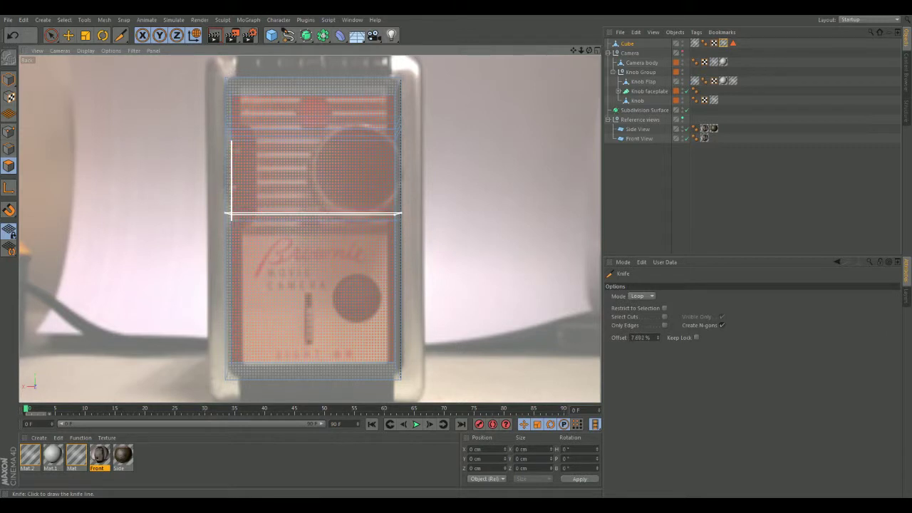
{"action": "left_click", "coordinate": [230, 210]}
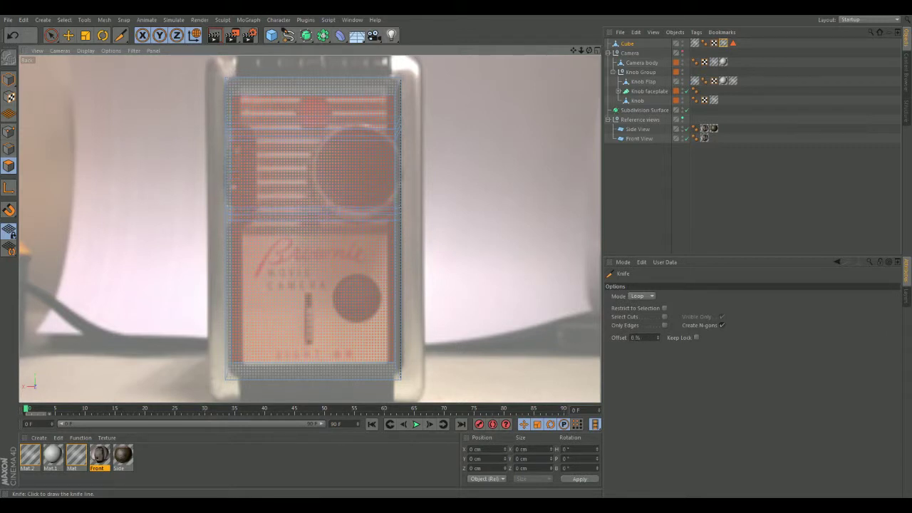
- Move the two front edge points bounding the side recess inward to an X position of about 53 cm
{"action": "left_click", "coordinate": [8, 131]}
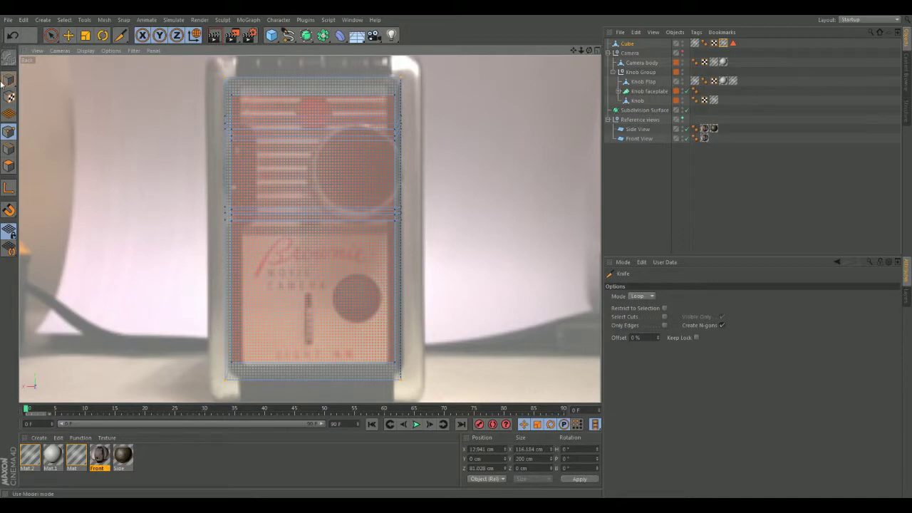
{"action": "left_click", "coordinate": [67, 35]}
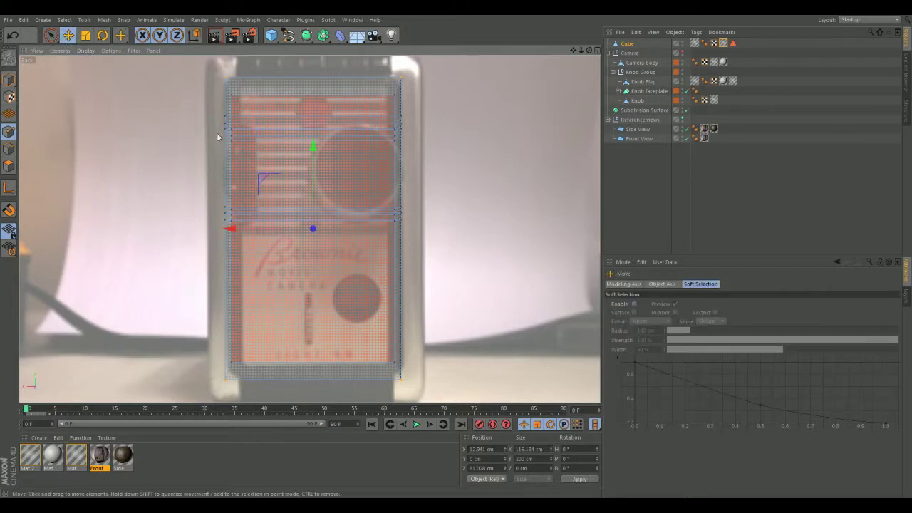
{"action": "left_click", "coordinate": [228, 137]}
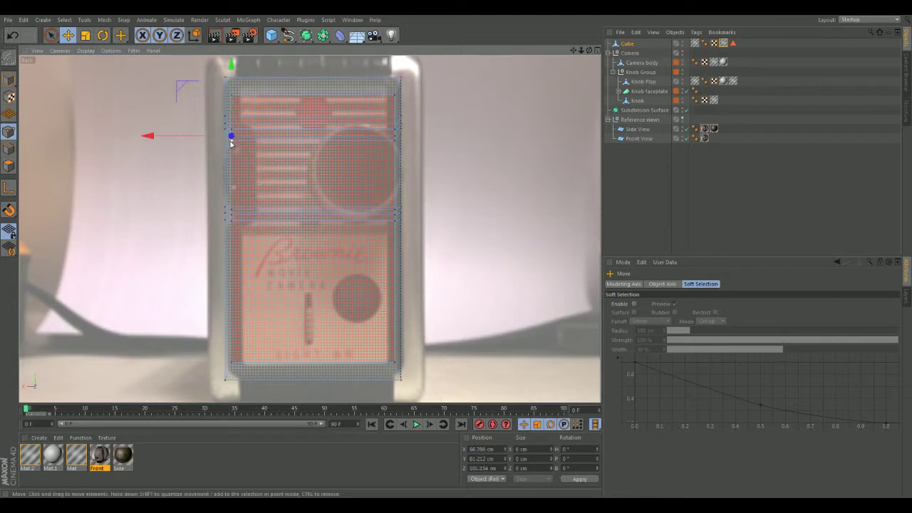
{"action": "left_click", "coordinate": [232, 212], "text": "shift"}
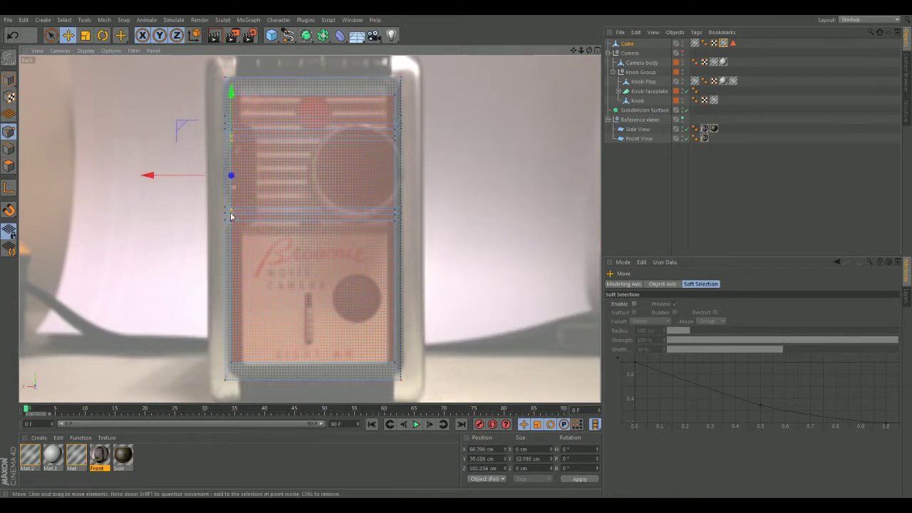
{"action": "left_click_drag", "start_coordinate": [151, 179], "coordinate": [172, 177]}
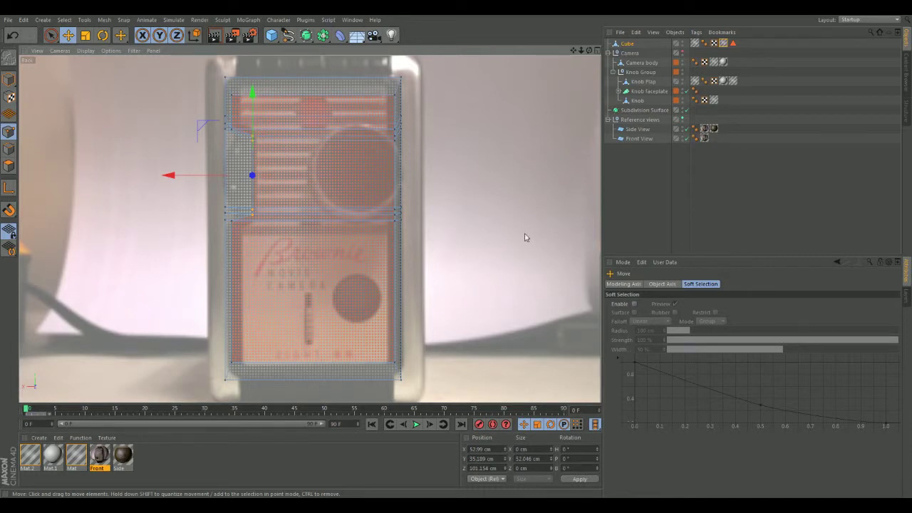
- In the perspective view, move the outer edge points bounding the side recess inward to an X position of about 57.5 cm
{"action": "middle_click", "coordinate": [470, 203]}
{"action": "middle_click", "coordinate": [248, 192]}
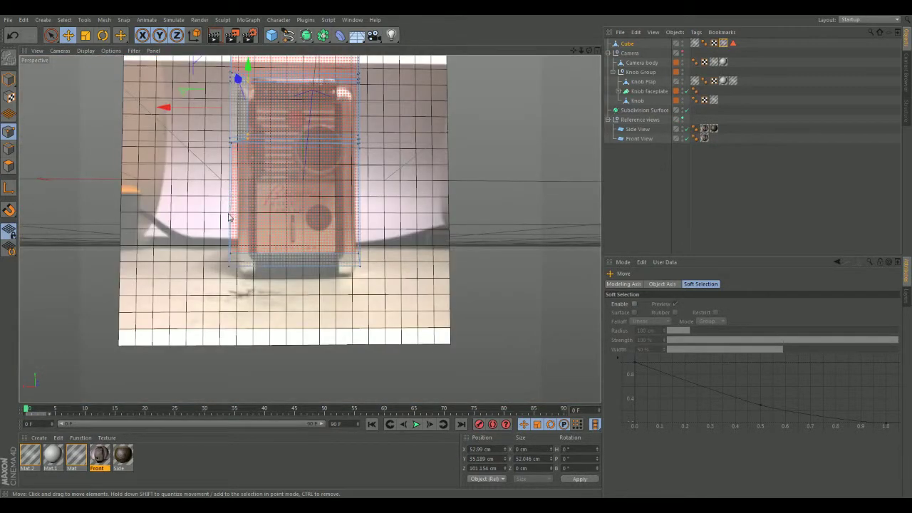
{"action": "left_click_drag", "start_coordinate": [95, 235], "coordinate": [319, 147], "text": "alt"}
{"action": "left_click", "coordinate": [320, 147]}
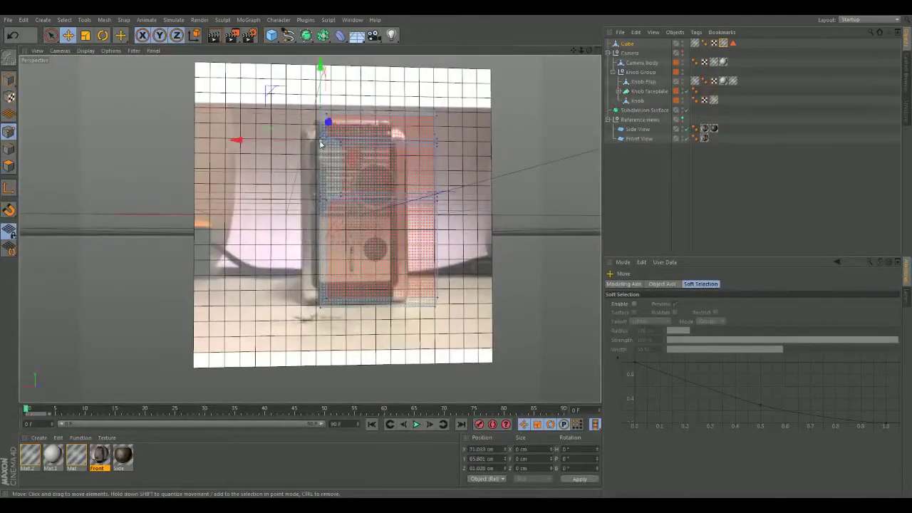
{"action": "scroll", "coordinate": [313, 192], "scroll_direction": "up", "scroll_amount": 2}
{"action": "left_click", "coordinate": [315, 205], "text": "shift"}
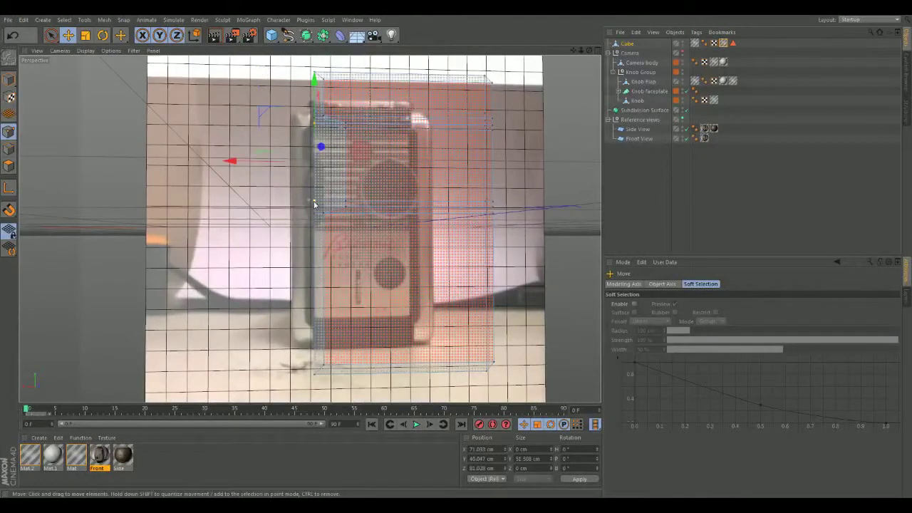
{"action": "left_click", "coordinate": [312, 121], "text": "shift"}
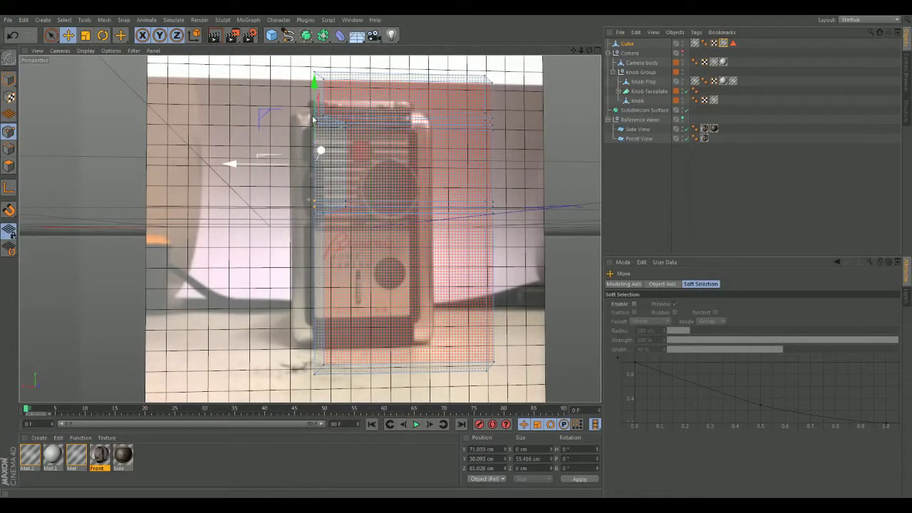
{"action": "scroll", "coordinate": [272, 179], "scroll_direction": "up", "scroll_amount": 2}
{"action": "middle_click_drag", "start_coordinate": [332, 136], "coordinate": [299, 189], "text": "alt"}
{"action": "mouse_move", "coordinate": [298, 190]}
{"action": "left_mouse_down", "text": "alt"}
{"action": "mouse_move", "coordinate": [378, 197]}
{"action": "mouse_move", "coordinate": [299, 182]}
{"action": "mouse_move", "coordinate": [308, 187]}
{"action": "left_mouse_up", "text": "alt"}
{"action": "left_click", "coordinate": [290, 182]}
{"action": "left_click", "coordinate": [292, 198], "text": "shift"}
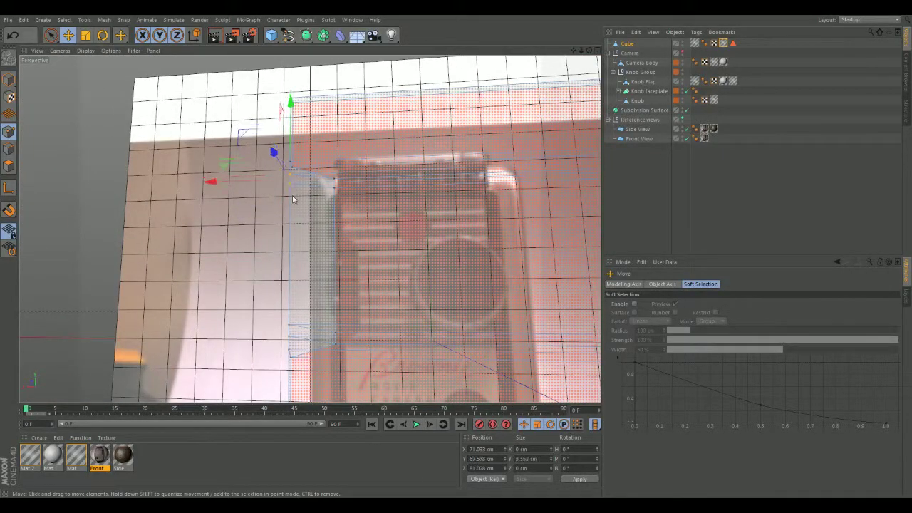
{"action": "left_click", "coordinate": [290, 331], "text": "shift"}
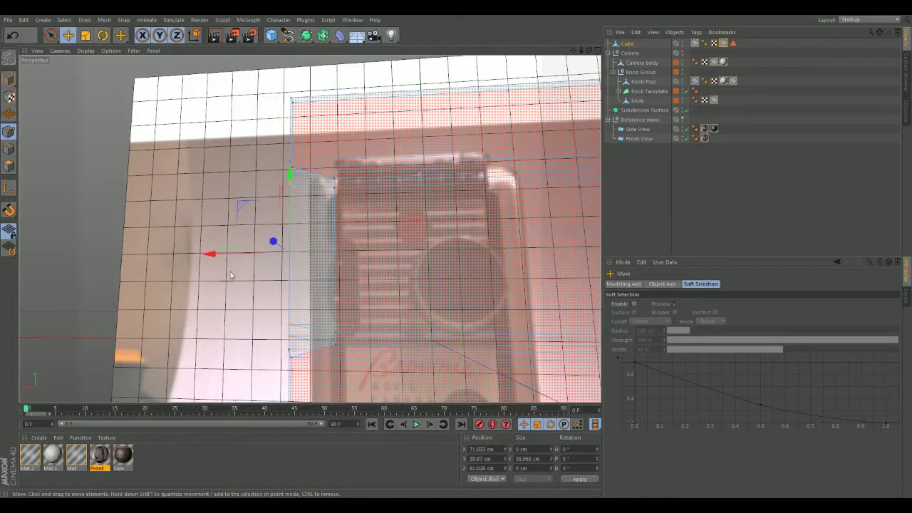
{"action": "left_click_drag", "start_coordinate": [212, 252], "coordinate": [235, 242]}
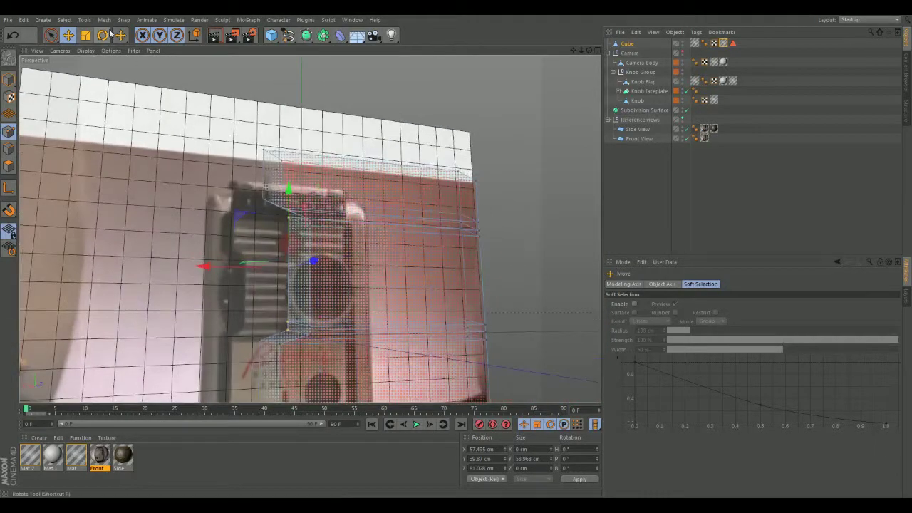
- Scale the selected recess points along the vertical axis
{"action": "left_click", "coordinate": [85, 35]}
{"action": "mouse_move", "coordinate": [288, 189]}
{"action": "left_mouse_down"}
{"action": "mouse_move", "coordinate": [244, 214]}
{"action": "mouse_move", "coordinate": [242, 205]}
{"action": "mouse_move", "coordinate": [303, 189]}
{"action": "left_mouse_up"}
{"action": "left_click", "coordinate": [282, 208]}
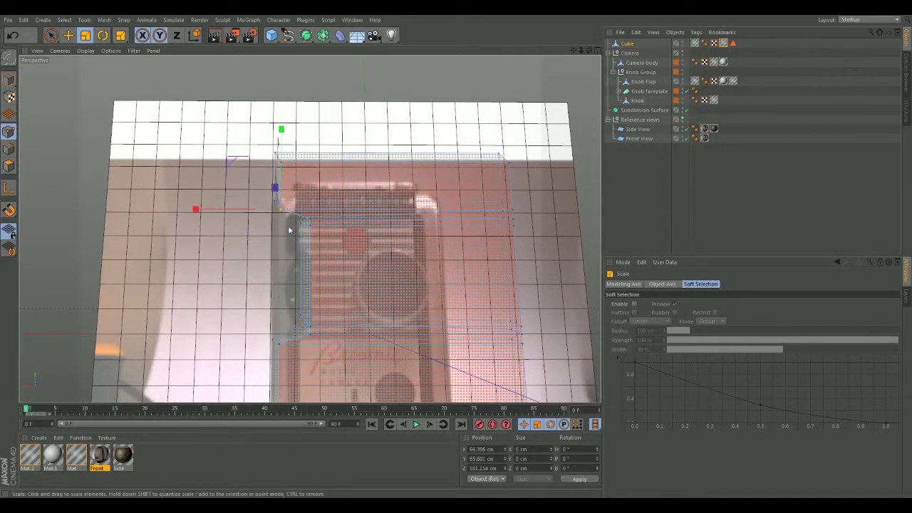
{"action": "left_click_drag", "start_coordinate": [292, 289], "coordinate": [250, 187], "text": "alt"}
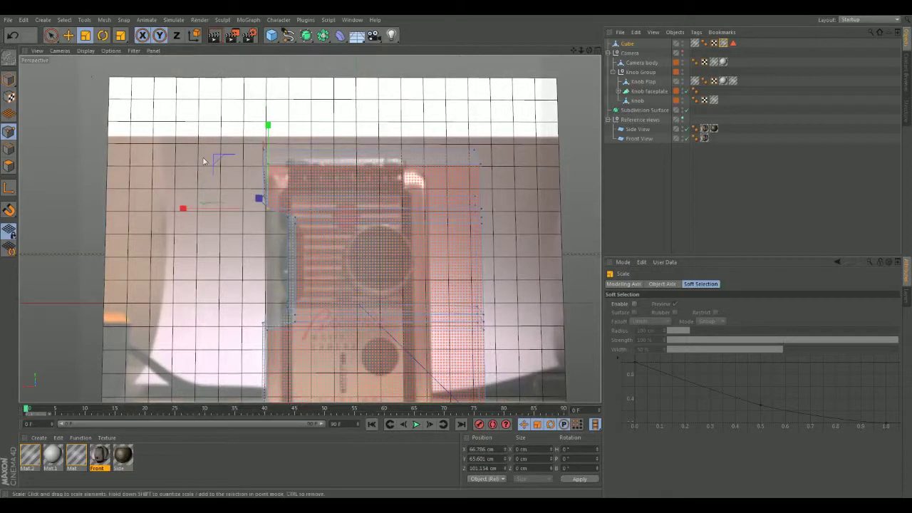
- Adjust the height of the outer points above the recess, bringing the outer edge point to about 66.1 cm in Y
{"action": "scroll", "coordinate": [262, 193], "scroll_direction": "up", "scroll_amount": 5}
{"action": "left_click", "coordinate": [277, 178]}
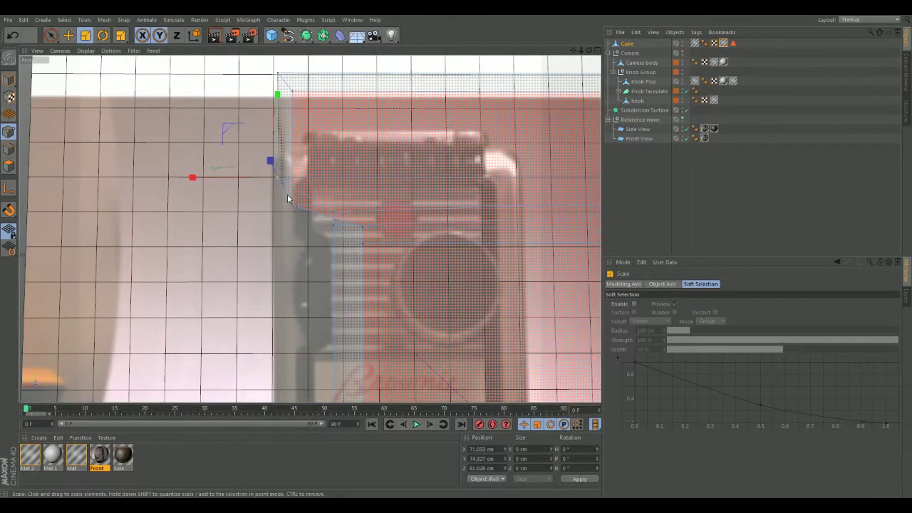
{"action": "left_click", "coordinate": [68, 35]}
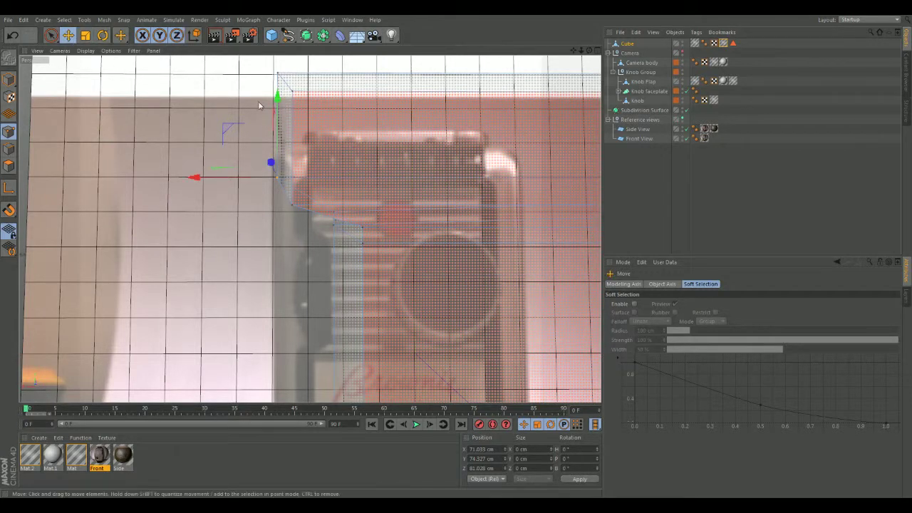
{"action": "left_click_drag", "start_coordinate": [277, 98], "coordinate": [307, 210]}
{"action": "left_click", "coordinate": [282, 225]}
{"action": "left_click_drag", "start_coordinate": [284, 141], "coordinate": [345, 201]}
- Select the Cube's outer edge points above and below the recess and move them outward to an X position of about 73.3 cm
{"action": "left_click_drag", "start_coordinate": [297, 252], "coordinate": [229, 228], "text": "alt"}
{"action": "scroll", "coordinate": [230, 216], "scroll_direction": "down", "scroll_amount": 4}
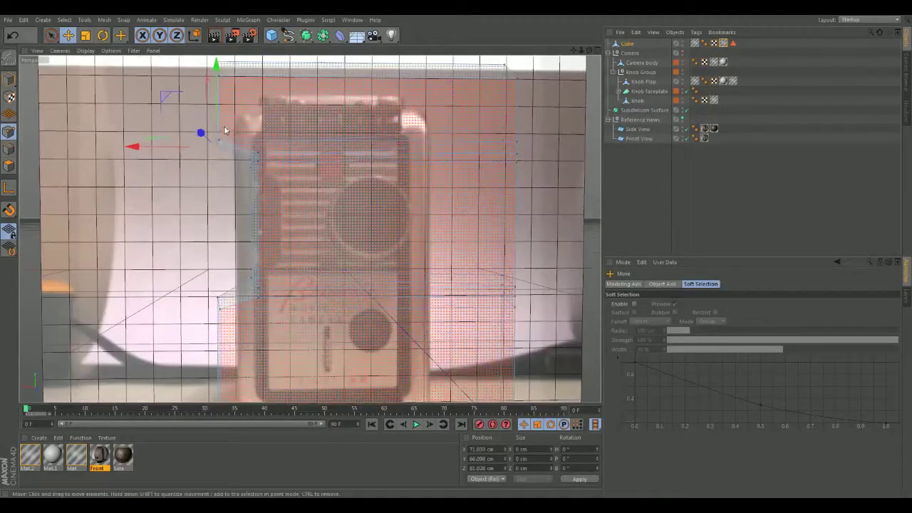
{"action": "middle_click_drag", "start_coordinate": [225, 130], "coordinate": [284, 186], "text": "alt"}
{"action": "mouse_move", "coordinate": [271, 128]}
{"action": "left_mouse_down", "text": "alt"}
{"action": "mouse_move", "coordinate": [366, 126]}
{"action": "mouse_move", "coordinate": [350, 193]}
{"action": "mouse_move", "coordinate": [254, 85]}
{"action": "mouse_move", "coordinate": [261, 142]}
{"action": "left_mouse_up", "text": "alt"}
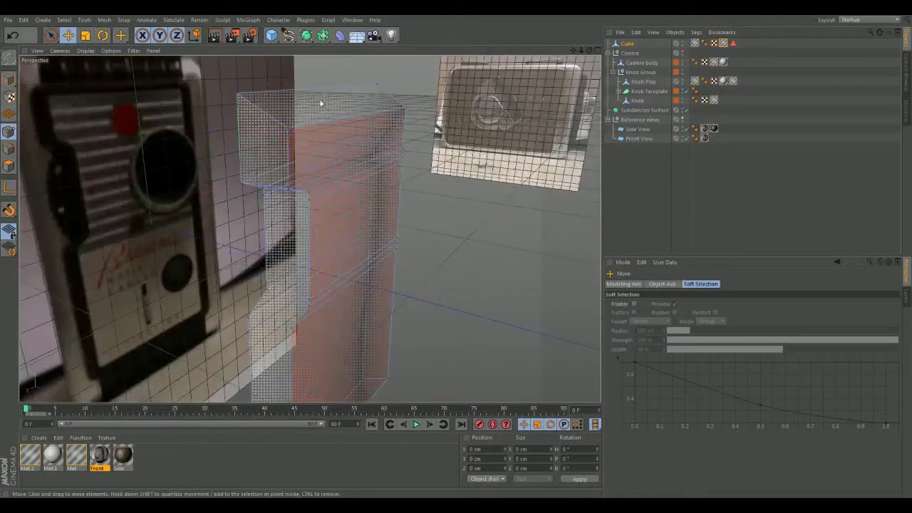
{"action": "left_click", "coordinate": [238, 95]}
{"action": "left_click", "coordinate": [243, 183], "text": "shift"}
{"action": "scroll", "coordinate": [289, 221], "scroll_direction": "down", "scroll_amount": 4}
{"action": "left_click_drag", "start_coordinate": [363, 243], "coordinate": [223, 193], "text": "alt"}
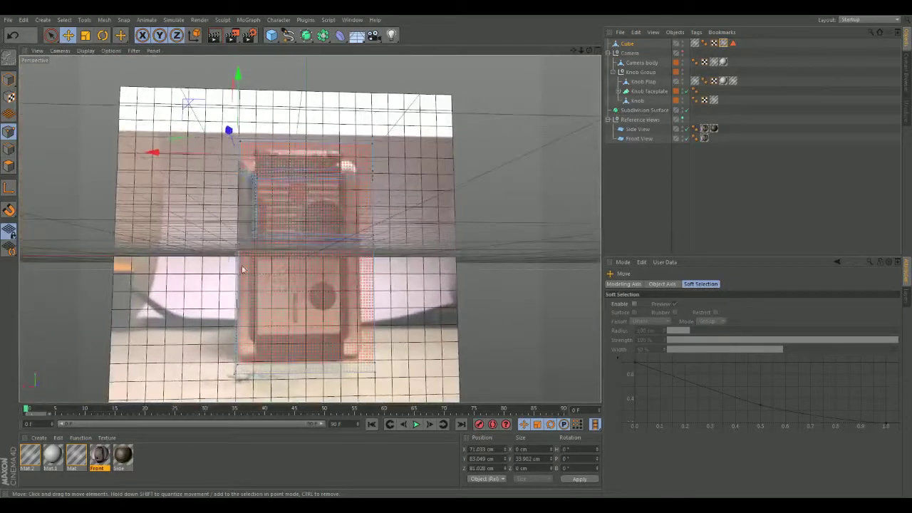
{"action": "left_click_drag", "start_coordinate": [234, 247], "coordinate": [257, 347]}
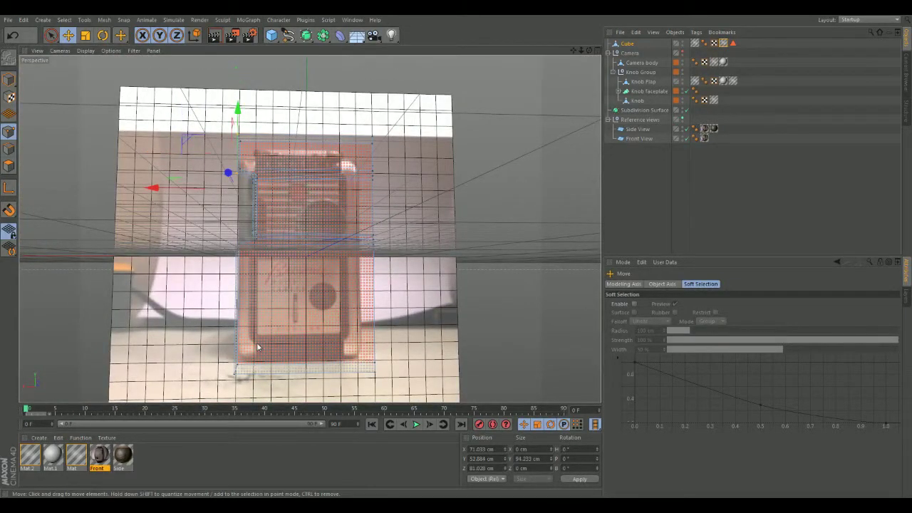
{"action": "left_click", "coordinate": [235, 375], "text": "shift"}
{"action": "left_click_drag", "start_coordinate": [194, 251], "coordinate": [126, 260]}
{"action": "left_click_drag", "start_coordinate": [381, 202], "coordinate": [344, 207], "text": "alt"}
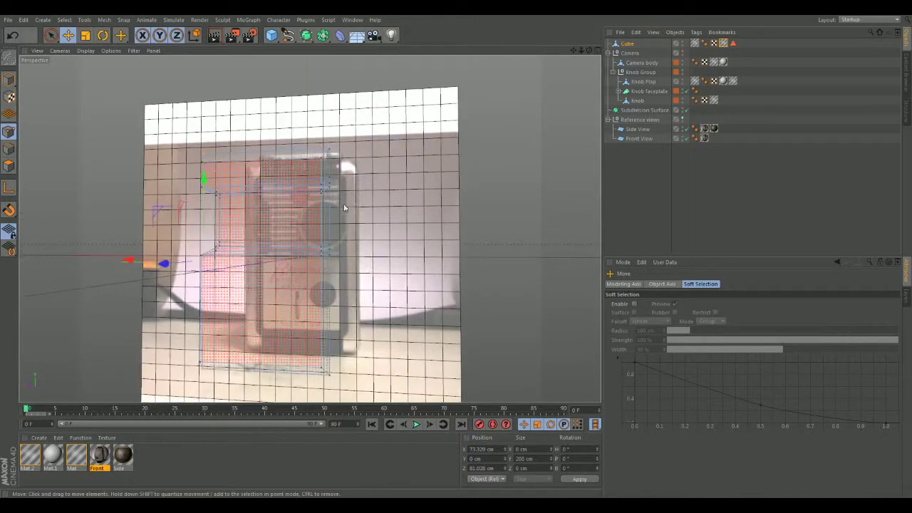
{"action": "left_click_drag", "start_coordinate": [334, 149], "coordinate": [345, 376]}
{"action": "key", "text": "ctrl+z"}
{"action": "left_click", "coordinate": [547, 273]}
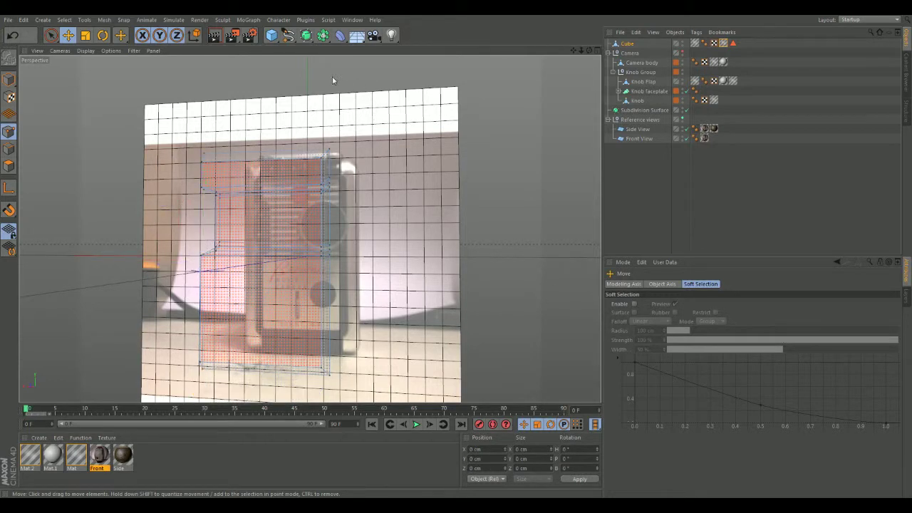
- Rectangle-select the Cube's outer edge points opposite the side recess and move them outward to an X position of about -47.5 cm
{"action": "left_click_drag", "start_coordinate": [50, 35], "coordinate": [103, 62]}
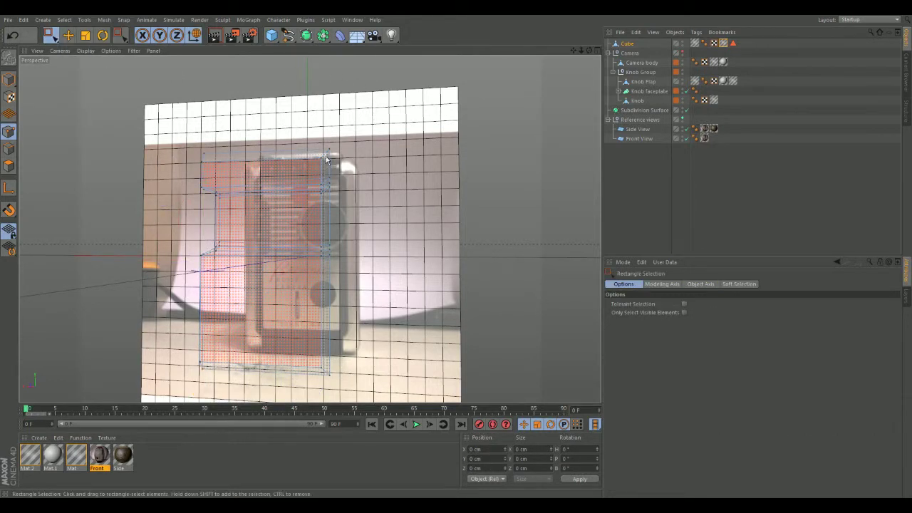
{"action": "left_click_drag", "start_coordinate": [381, 96], "coordinate": [328, 397]}
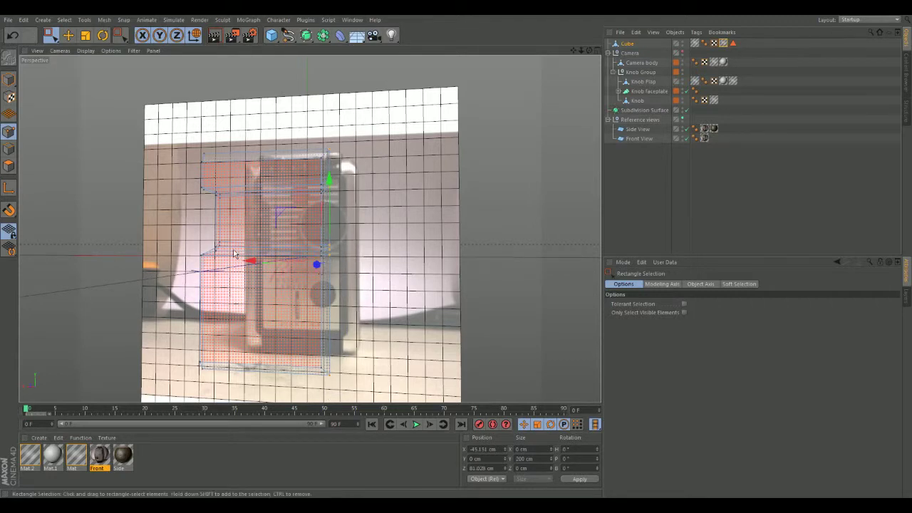
{"action": "left_click_drag", "start_coordinate": [247, 262], "coordinate": [299, 263]}
- In the back view, scale the innermost pair of inner-edge points beside the lens closer together vertically and move them outward to about -46.1 cm in X
{"action": "scroll", "coordinate": [292, 255], "scroll_direction": "up", "scroll_amount": 5}
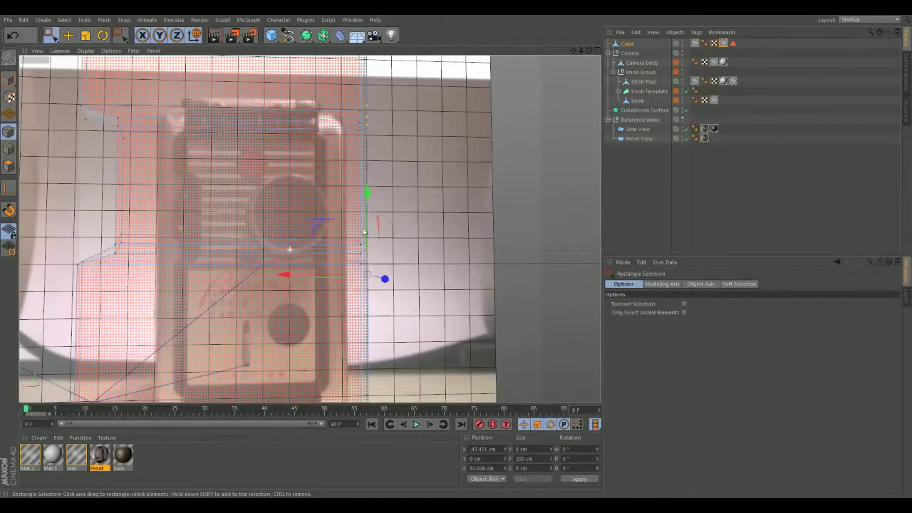
{"action": "scroll", "coordinate": [506, 185], "scroll_direction": "up", "scroll_amount": 3}
{"action": "left_click_drag", "start_coordinate": [507, 186], "coordinate": [248, 227], "text": "alt"}
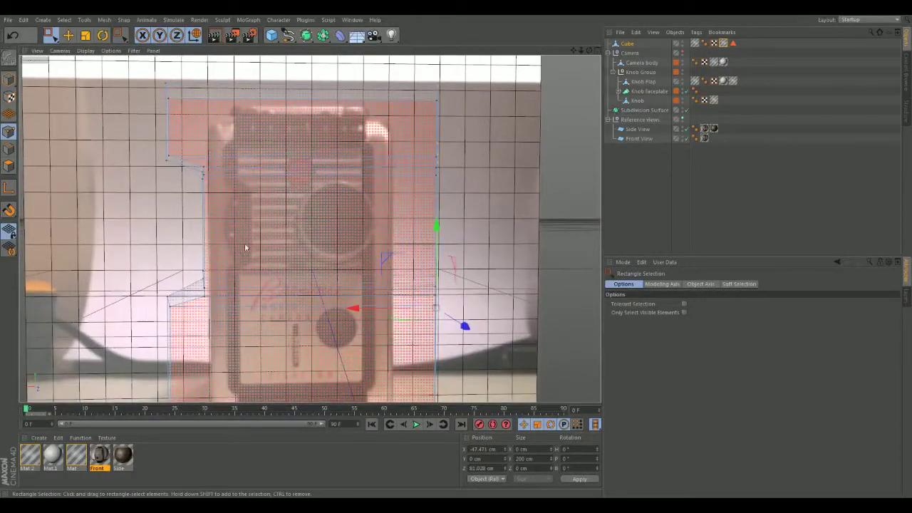
{"action": "middle_click", "coordinate": [485, 189]}
{"action": "middle_click", "coordinate": [401, 301]}
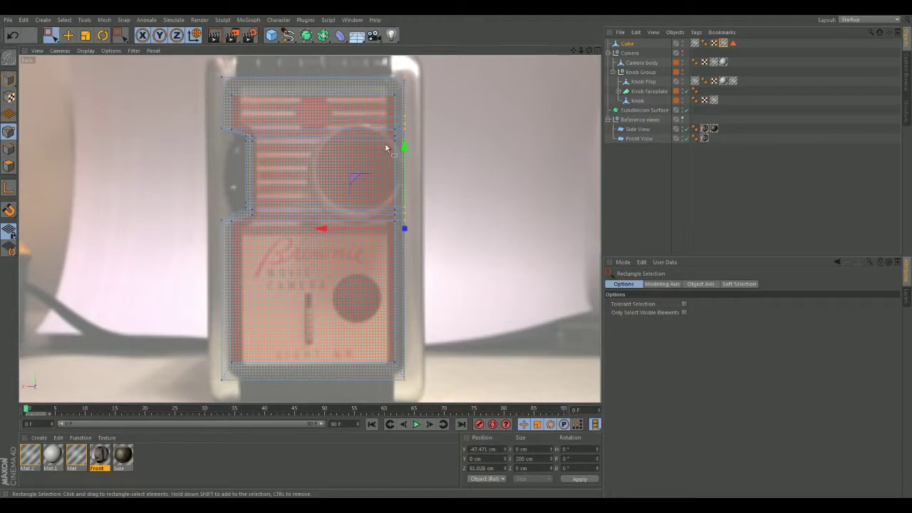
{"action": "scroll", "coordinate": [387, 152], "scroll_direction": "up", "scroll_amount": 5}
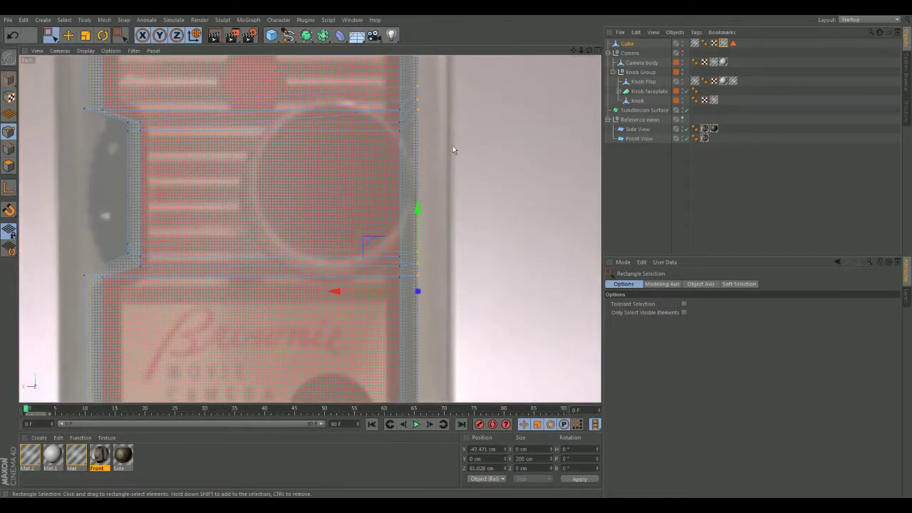
{"action": "scroll", "coordinate": [414, 136], "scroll_direction": "down", "scroll_amount": 1}
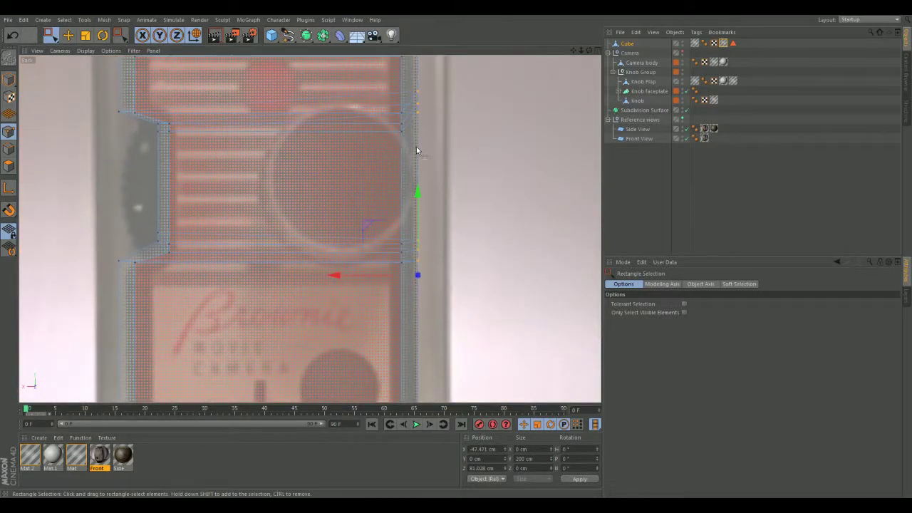
{"action": "left_click", "coordinate": [69, 35]}
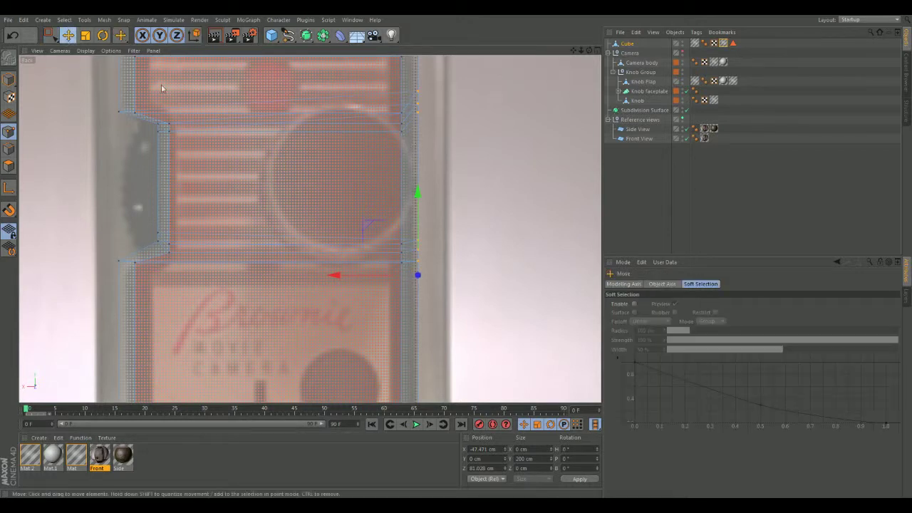
{"action": "left_click", "coordinate": [402, 135]}
{"action": "left_click", "coordinate": [400, 246], "text": "shift"}
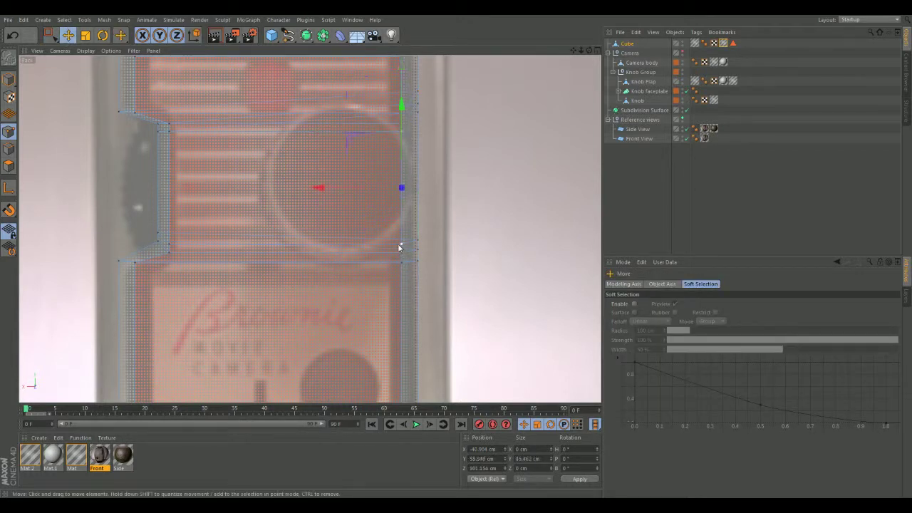
{"action": "left_click", "coordinate": [83, 37]}
{"action": "left_click_drag", "start_coordinate": [401, 105], "coordinate": [402, 149]}
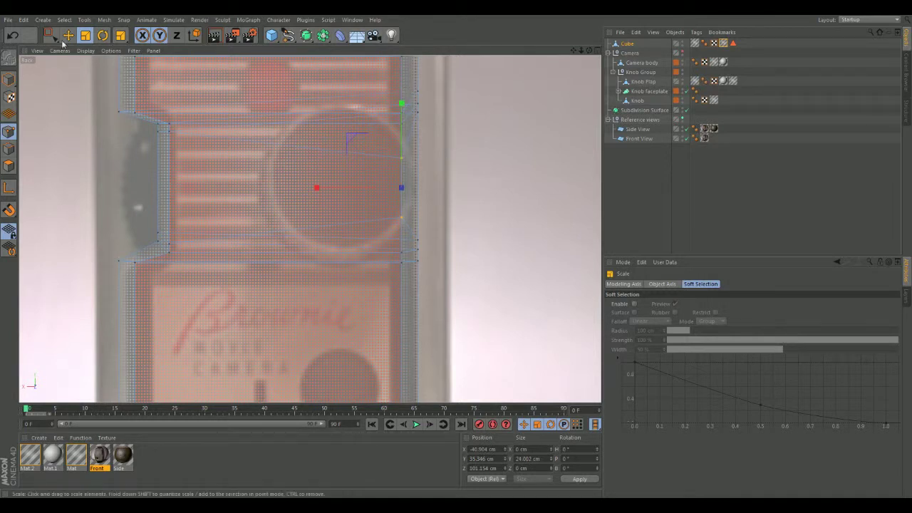
{"action": "left_click", "coordinate": [68, 35]}
{"action": "left_click_drag", "start_coordinate": [317, 188], "coordinate": [332, 189]}
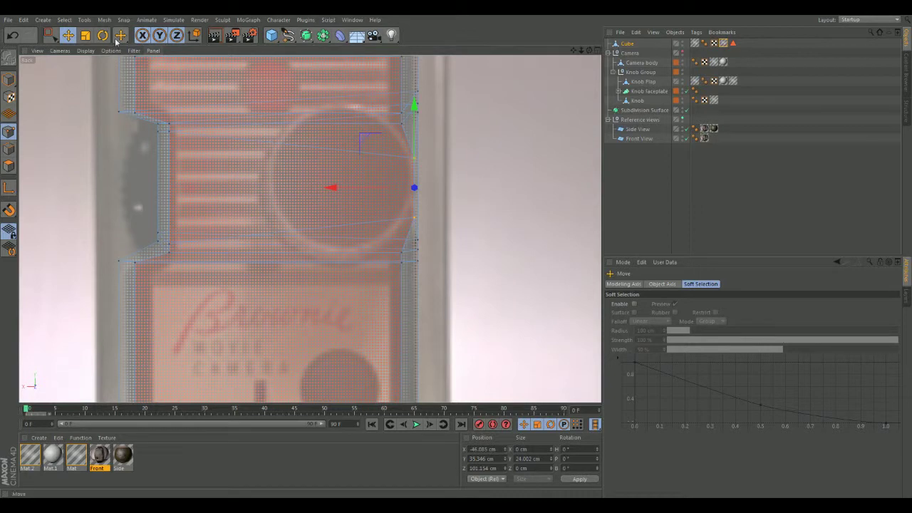
{"action": "left_click", "coordinate": [85, 36]}
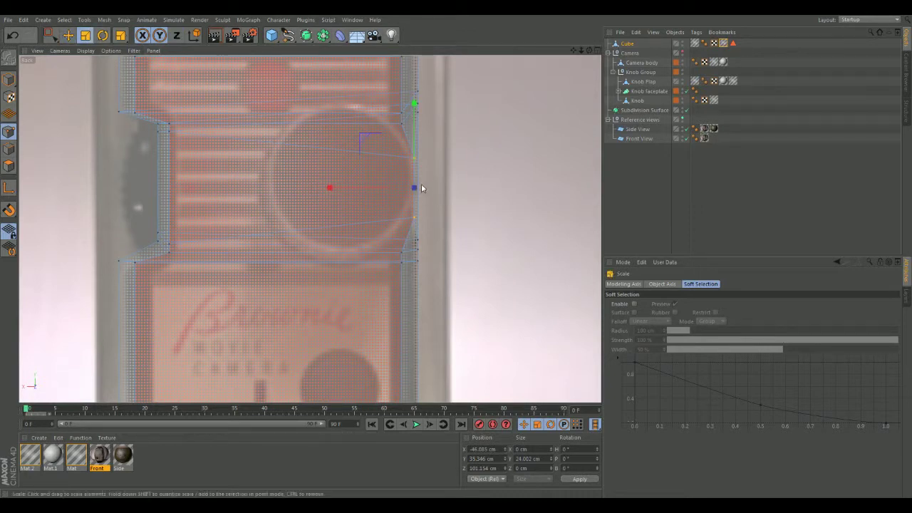
{"action": "mouse_move", "coordinate": [414, 104]}
{"action": "left_mouse_down"}
{"action": "mouse_move", "coordinate": [415, 130]}
{"action": "mouse_move", "coordinate": [413, 98]}
{"action": "left_mouse_up"}
- Scale the next pair of inner-edge points closer together vertically and move them outward to an X position of about -43.8 cm, following the lens circle
{"action": "left_click", "coordinate": [68, 36]}
{"action": "left_click", "coordinate": [401, 249]}
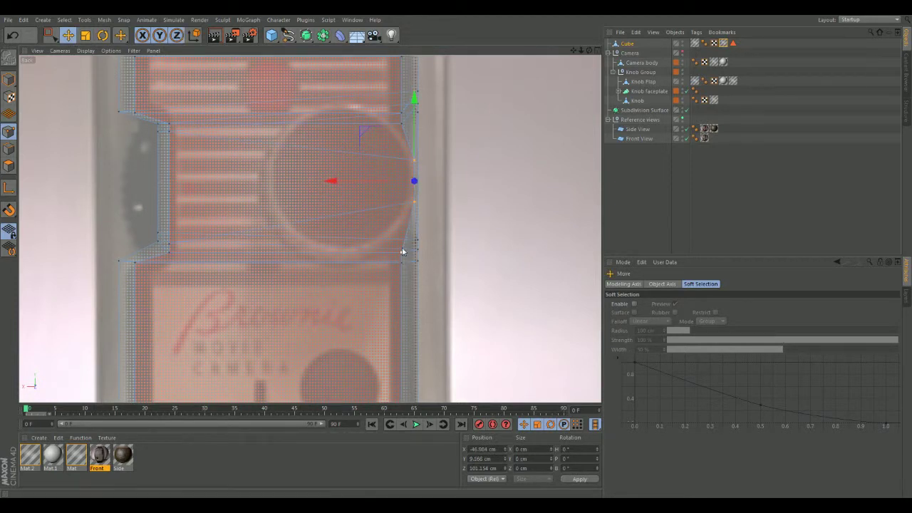
{"action": "left_click", "coordinate": [401, 122], "text": "shift"}
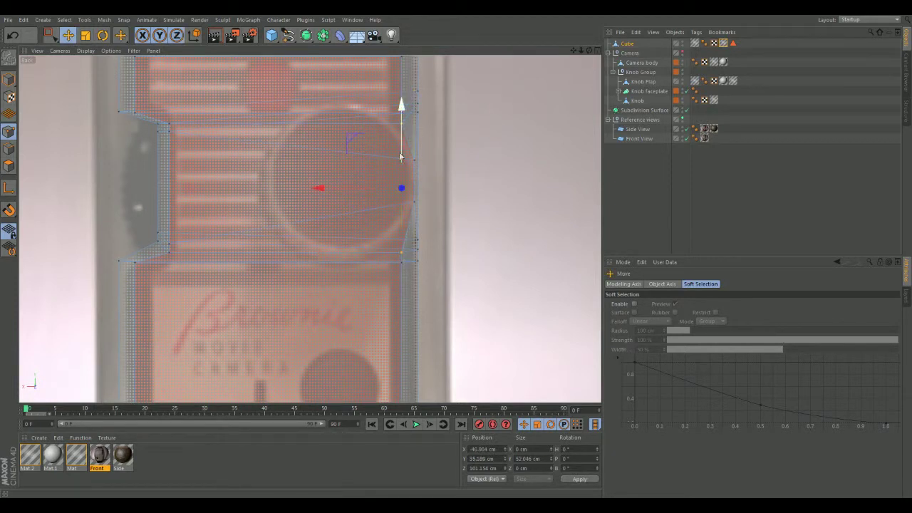
{"action": "left_click", "coordinate": [85, 36]}
{"action": "left_click_drag", "start_coordinate": [400, 104], "coordinate": [402, 120]}
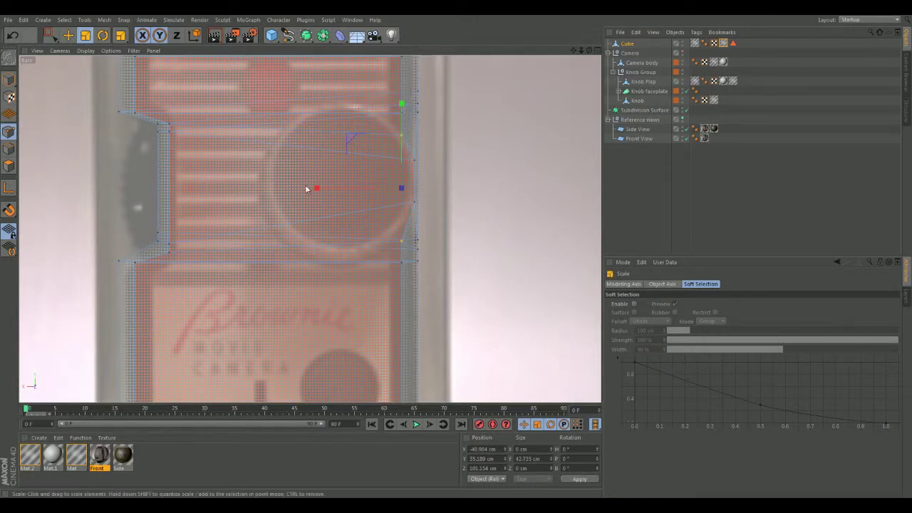
{"action": "left_click", "coordinate": [68, 35]}
{"action": "left_click_drag", "start_coordinate": [316, 188], "coordinate": [328, 189]}
{"action": "left_click", "coordinate": [85, 36]}
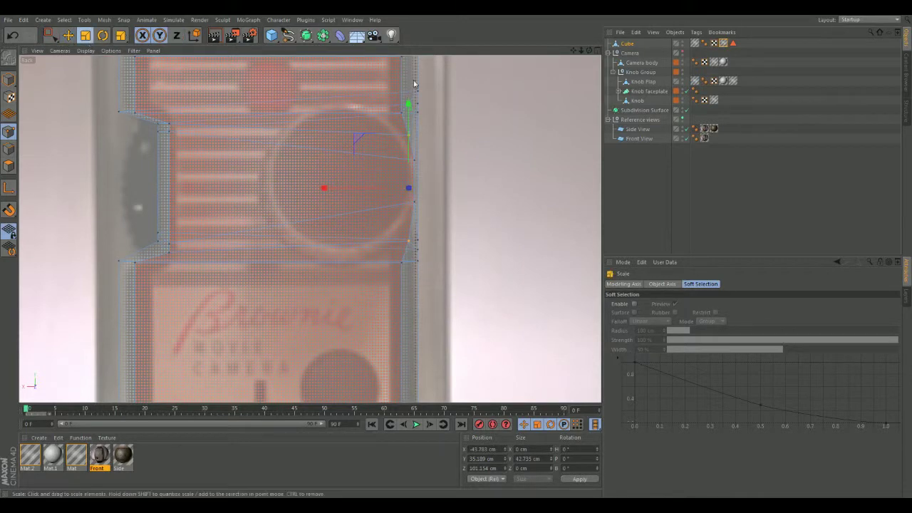
{"action": "mouse_move", "coordinate": [408, 105]}
{"action": "left_mouse_down"}
{"action": "mouse_move", "coordinate": [408, 124]}
{"action": "mouse_move", "coordinate": [408, 116]}
{"action": "left_mouse_up"}
- Scale the outermost pair of inner-edge points above and below the lens closer together vertically
{"action": "left_click", "coordinate": [401, 261]}
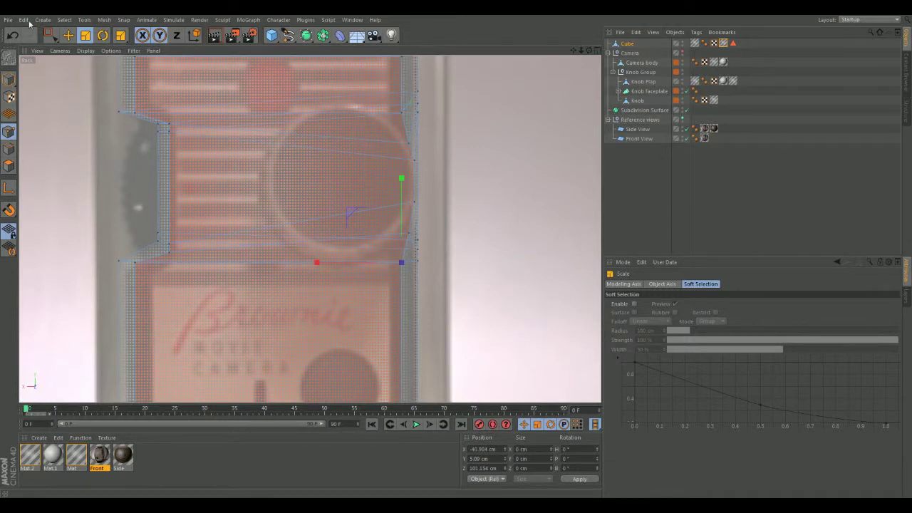
{"action": "left_click", "coordinate": [403, 112], "text": "shift"}
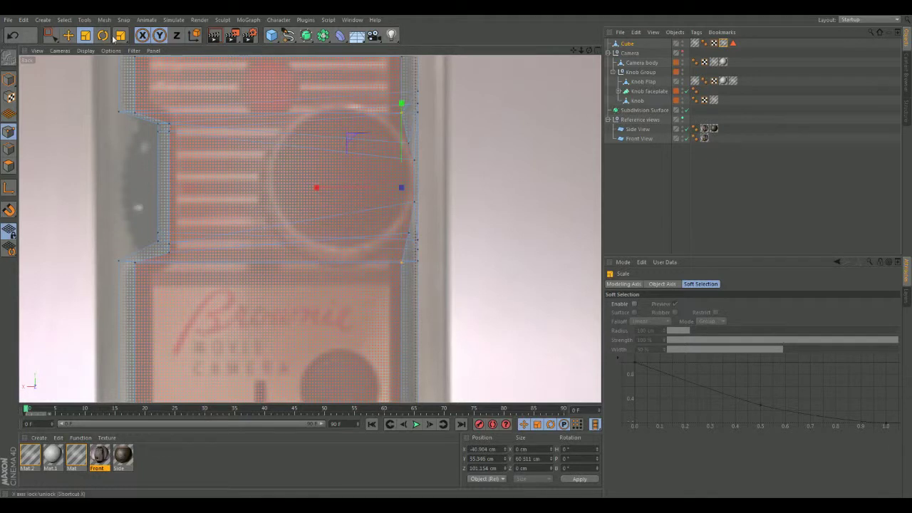
{"action": "left_click_drag", "start_coordinate": [401, 104], "coordinate": [404, 127]}
- Scale the innermost pair of outer-rim points beside the lens to about 27 cm apart vertically and lower them to about 37.2 cm in Y
{"action": "left_click", "coordinate": [416, 242]}
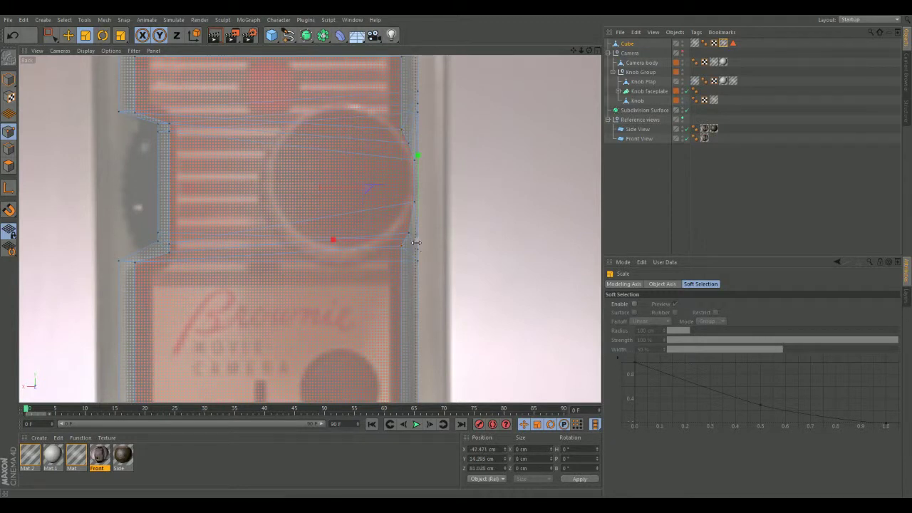
{"action": "left_click", "coordinate": [493, 167]}
{"action": "left_click", "coordinate": [418, 112]}
{"action": "left_click", "coordinate": [417, 242], "text": "shift"}
{"action": "left_click_drag", "start_coordinate": [418, 92], "coordinate": [421, 134]}
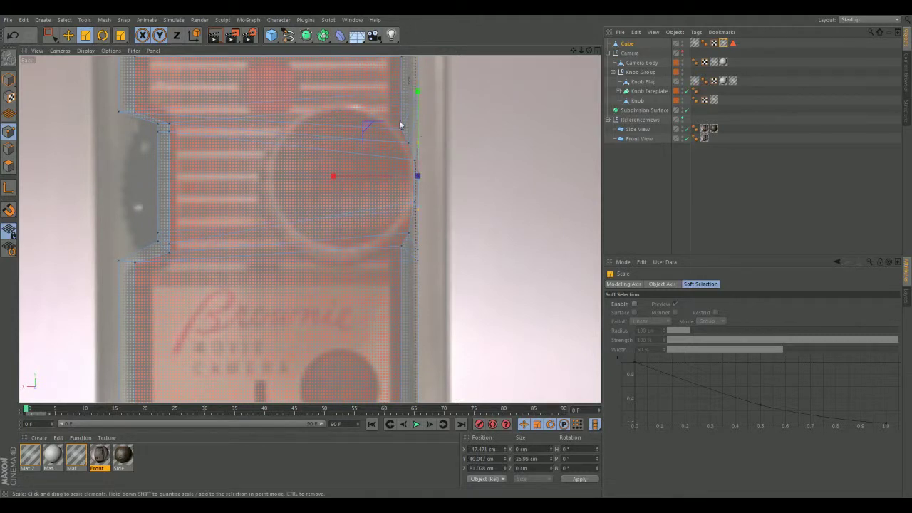
{"action": "left_click", "coordinate": [69, 36]}
{"action": "left_click_drag", "start_coordinate": [418, 92], "coordinate": [420, 101]}
- Scale the middle pair of outer-rim points beside the lens closer together vertically
{"action": "left_click", "coordinate": [418, 248]}
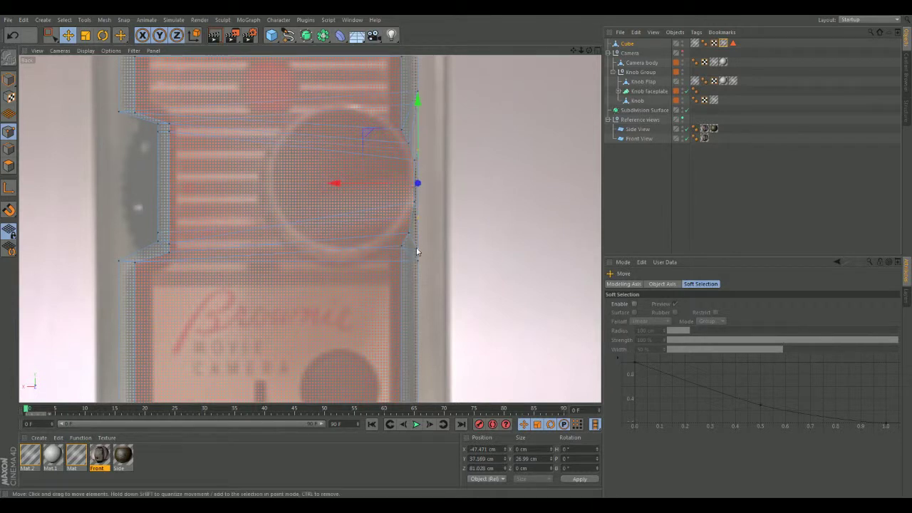
{"action": "left_click", "coordinate": [417, 104], "text": "shift"}
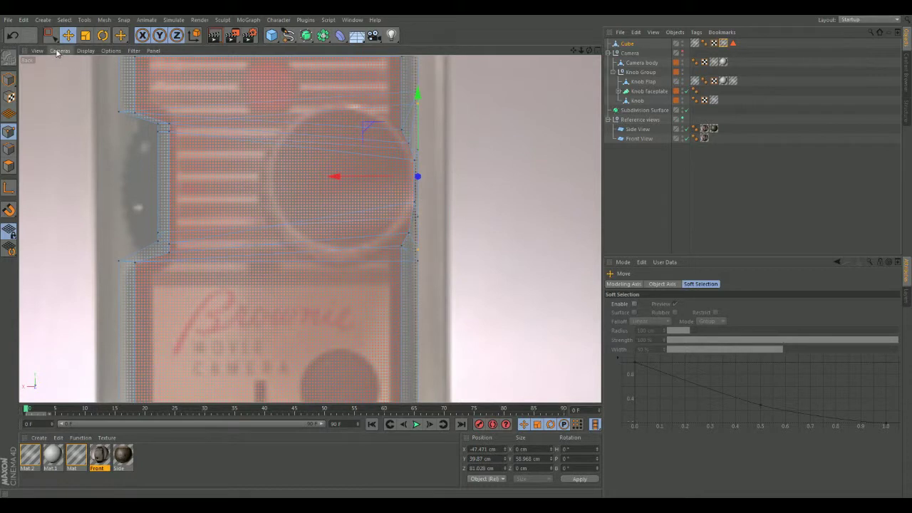
{"action": "left_click", "coordinate": [89, 36]}
{"action": "mouse_move", "coordinate": [419, 91]}
{"action": "left_mouse_down"}
{"action": "mouse_move", "coordinate": [425, 122]}
{"action": "mouse_move", "coordinate": [421, 102]}
{"action": "left_mouse_up"}
- Scale the outermost pair of outer-rim points above and below the lens closer together vertically, and clear the selection
{"action": "left_click", "coordinate": [68, 35]}
{"action": "left_click", "coordinate": [415, 262]}
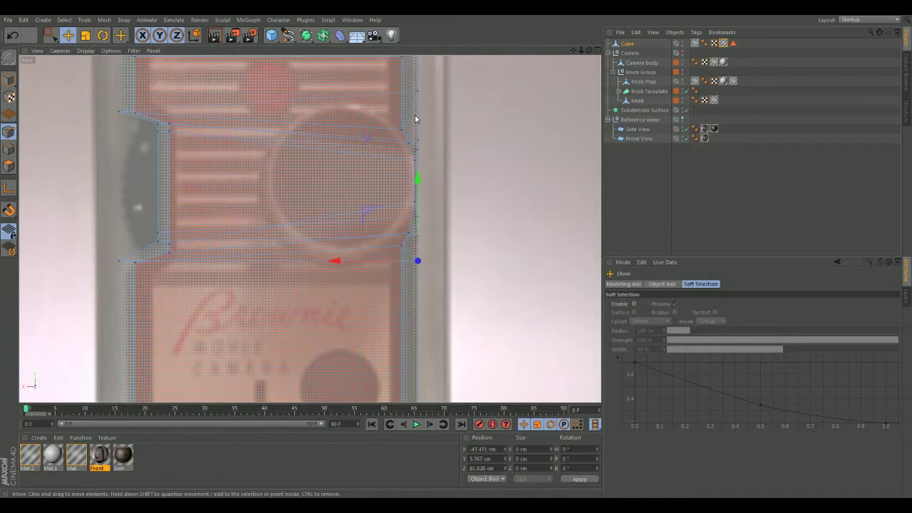
{"action": "left_click", "coordinate": [415, 92], "text": "shift"}
{"action": "key", "text": "t"}
{"action": "key", "text": "z"}
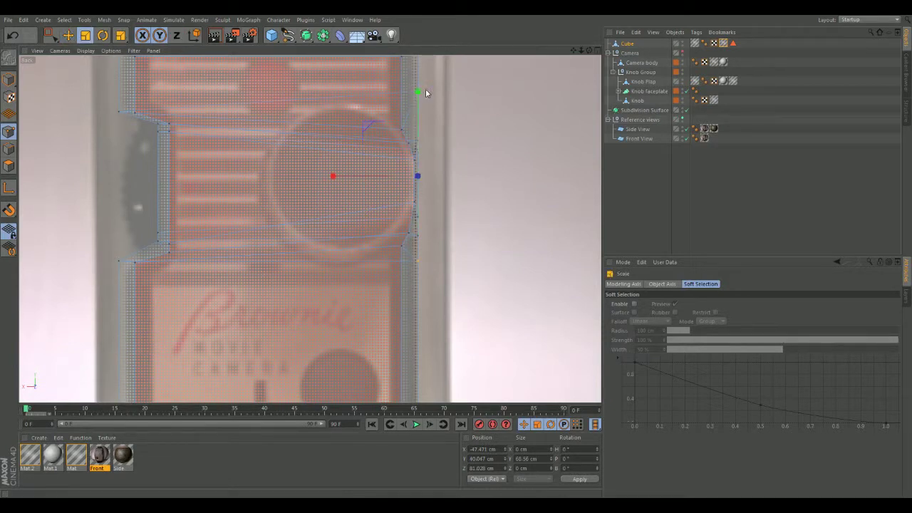
{"action": "mouse_move", "coordinate": [418, 93]}
{"action": "left_mouse_down"}
{"action": "mouse_move", "coordinate": [420, 118]}
{"action": "mouse_move", "coordinate": [419, 108]}
{"action": "left_mouse_up"}
{"action": "left_click", "coordinate": [68, 35]}
{"action": "left_click", "coordinate": [512, 178]}
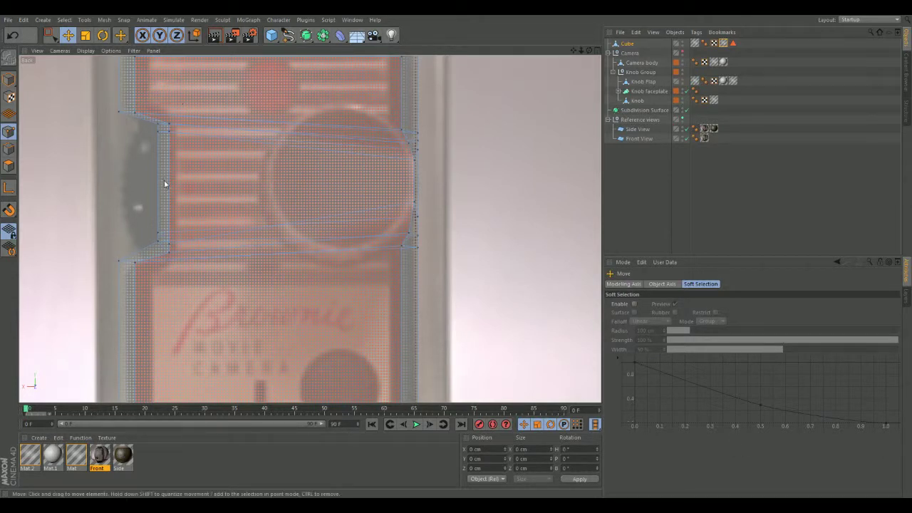
- Return to the perspective view and rename the Cube object as "Face plate"
{"action": "scroll", "coordinate": [444, 222], "scroll_direction": "down", "scroll_amount": 5}
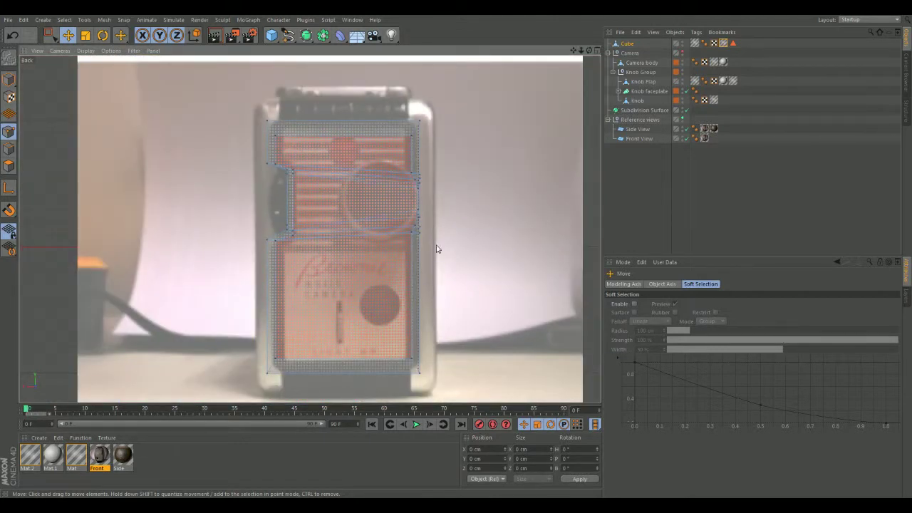
{"action": "middle_click_drag", "start_coordinate": [436, 249], "coordinate": [436, 203], "text": "alt"}
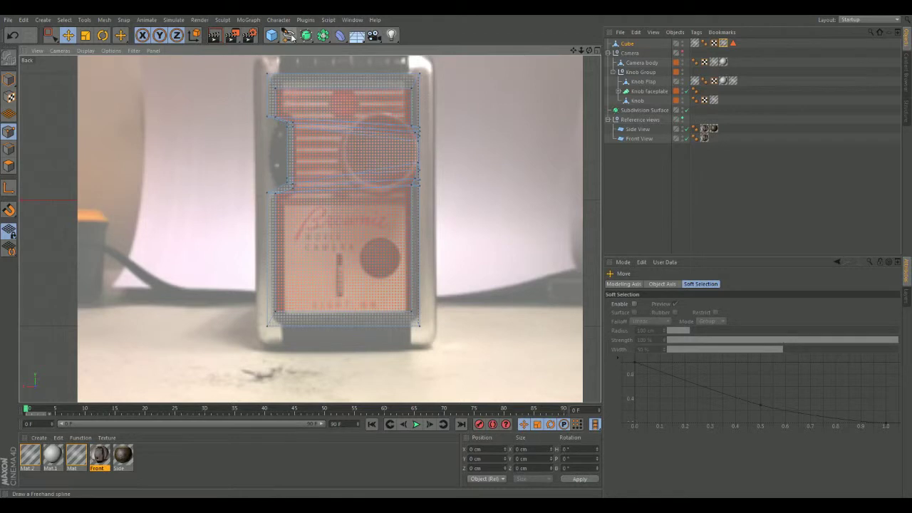
{"action": "middle_click", "coordinate": [232, 269]}
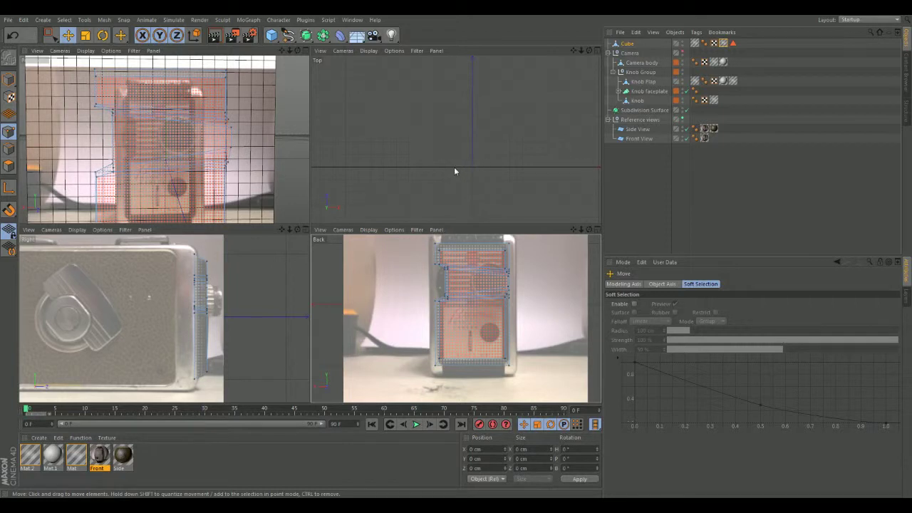
{"action": "middle_click", "coordinate": [278, 179]}
{"action": "scroll", "coordinate": [278, 179], "scroll_direction": "down", "scroll_amount": 5}
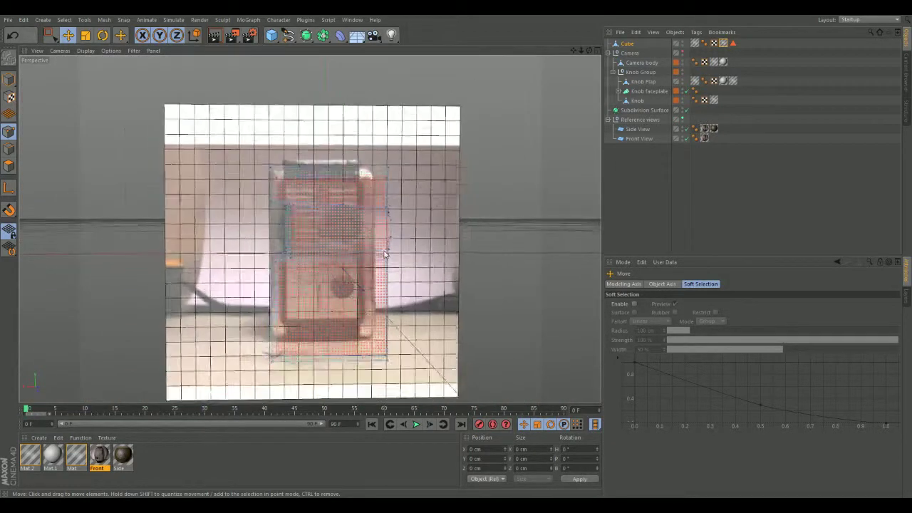
{"action": "scroll", "coordinate": [385, 254], "scroll_direction": "down", "scroll_amount": 2}
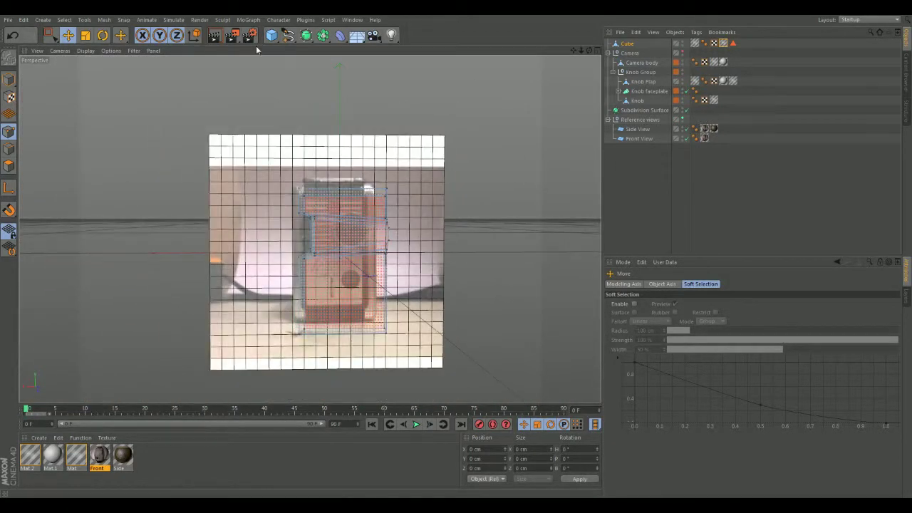
{"action": "double_click", "coordinate": [628, 44]}
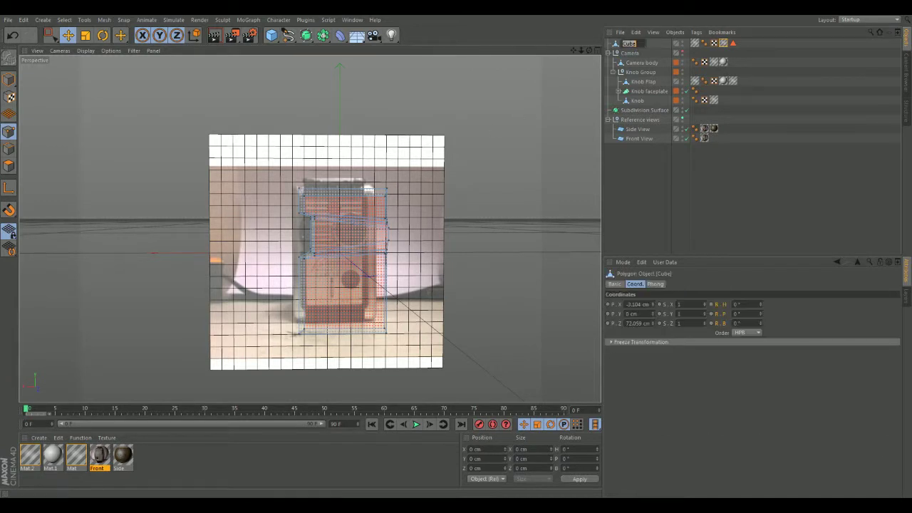
{"action": "type", "text": "Face plate"}
{"action": "key", "text": "Return"}
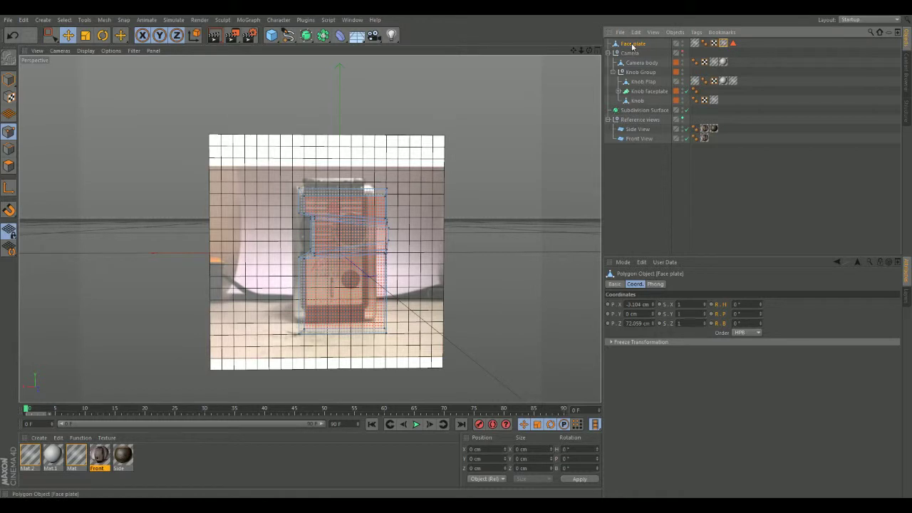
- Group the Face plate object into a null and name the group "Face plate"
{"action": "right_click", "coordinate": [631, 46]}
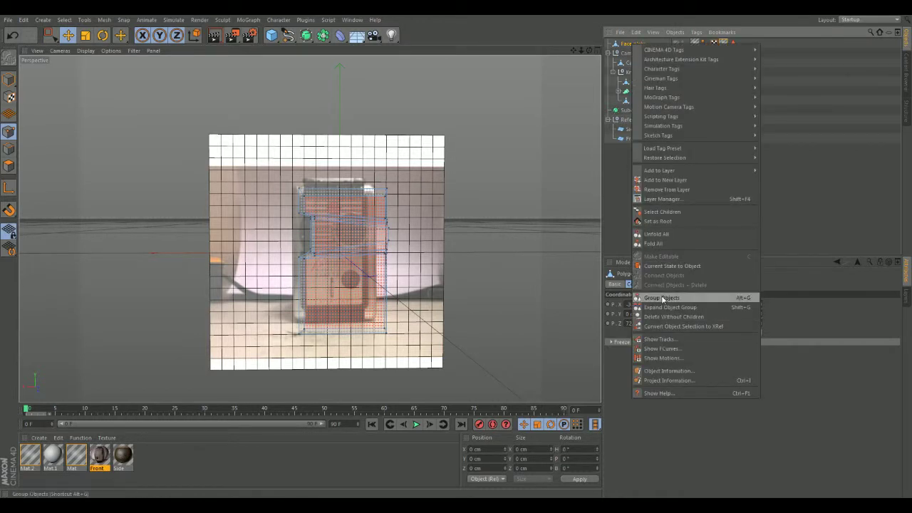
{"action": "left_click", "coordinate": [636, 294]}
{"action": "double_click", "coordinate": [626, 43]}
{"action": "type", "text": "Hce plate"}
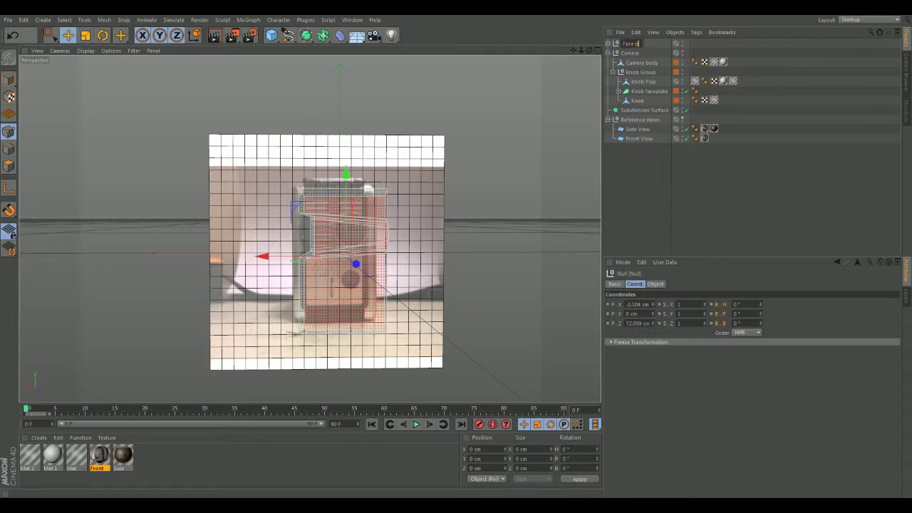
{"action": "key", "text": "Return"}
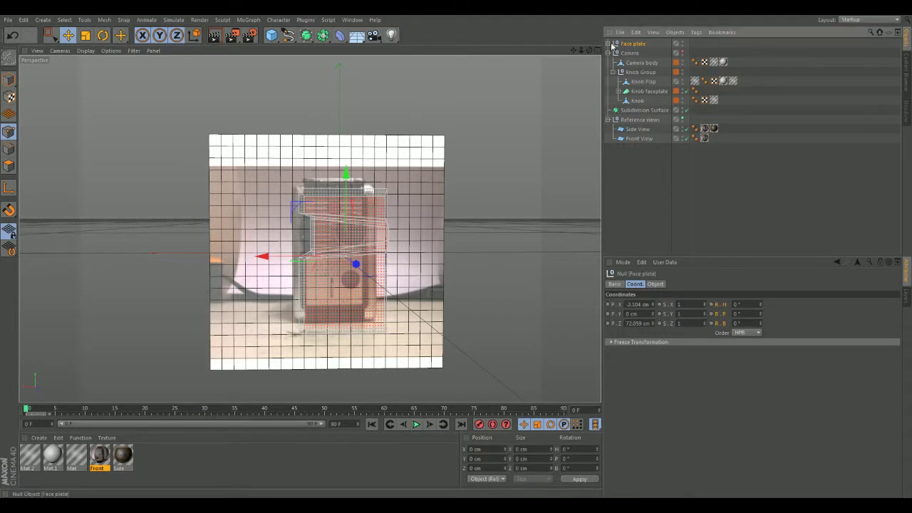
- Rename the polygon object inside the Face plate group as "Face plate body"
{"action": "left_click", "coordinate": [608, 43]}
{"action": "double_click", "coordinate": [639, 53]}
{"action": "left_click", "coordinate": [652, 53]}
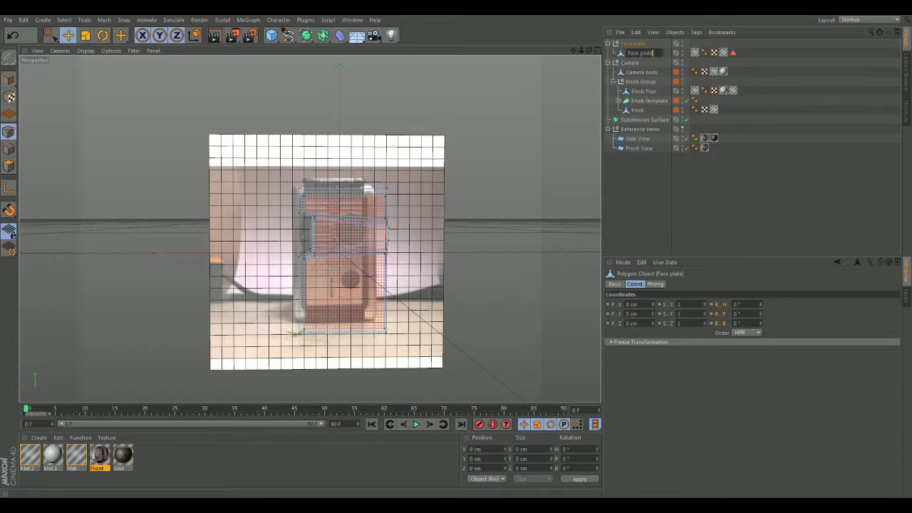
{"action": "type", "text": "body"}
{"action": "key", "text": "Return"}
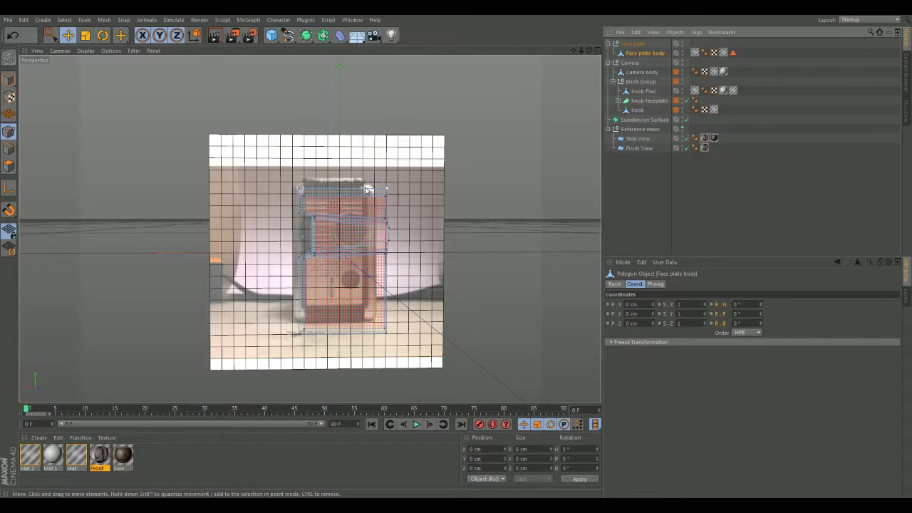
- Add a Circle spline and scale it down uniformly to about 29%
{"action": "left_click", "coordinate": [288, 35]}
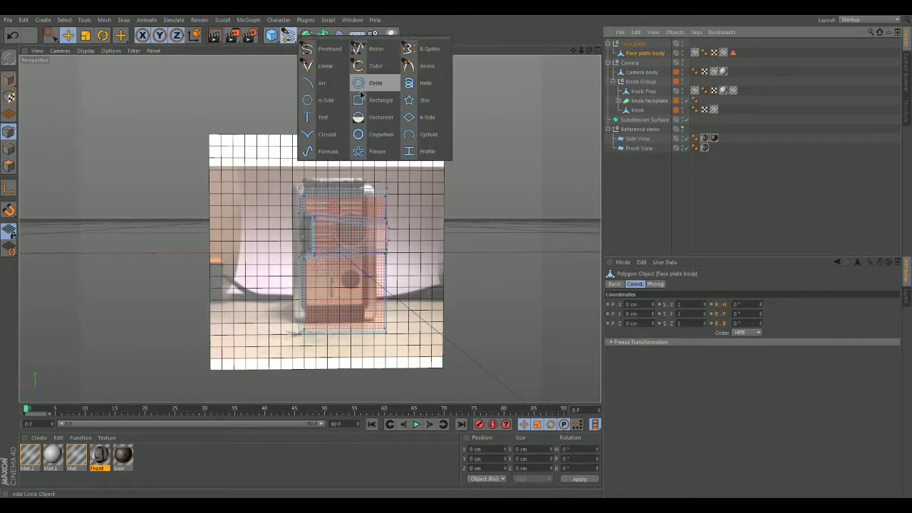
{"action": "left_click", "coordinate": [361, 86]}
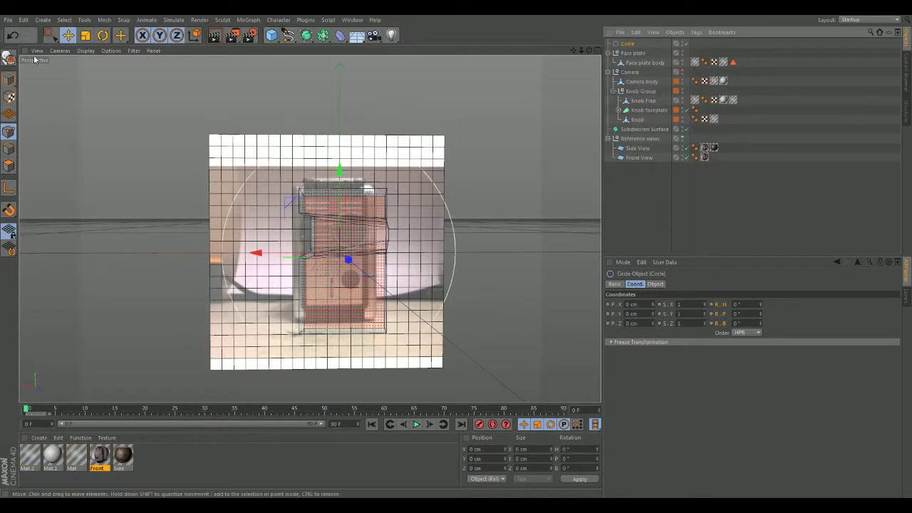
{"action": "key", "text": "t"}
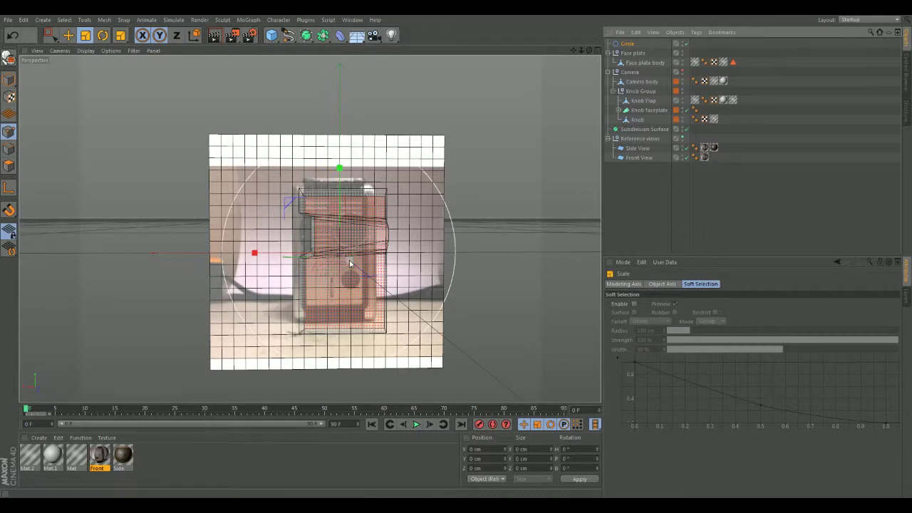
{"action": "left_click_drag", "start_coordinate": [349, 264], "coordinate": [333, 245]}
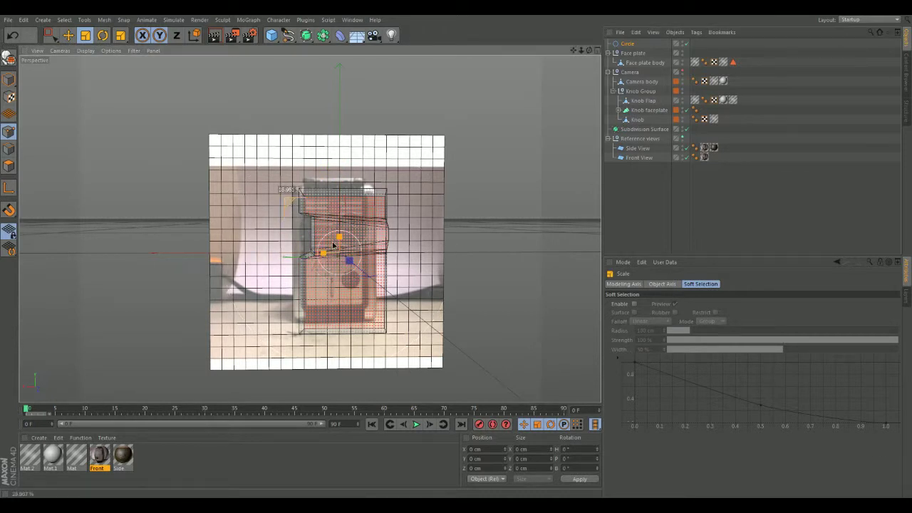
{"action": "middle_click", "coordinate": [500, 241]}
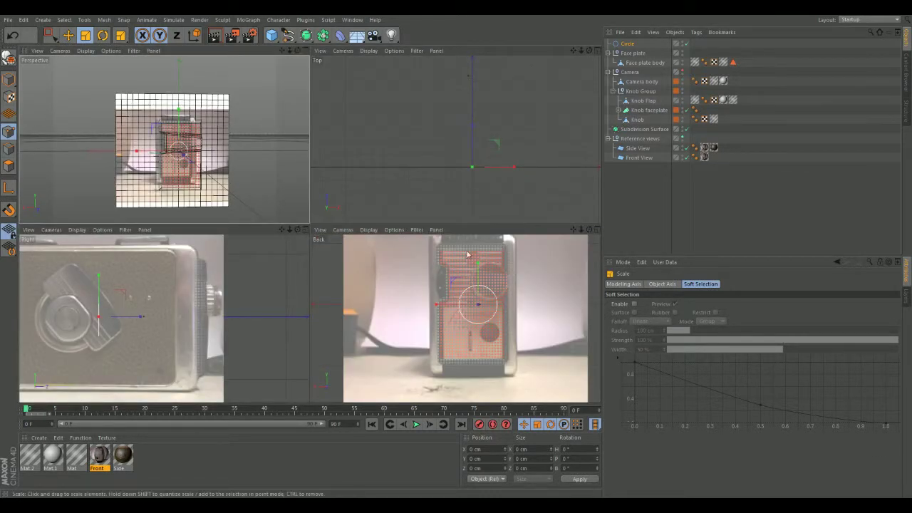
- In the back view, move the circle over the dark round hole in the lower part of the camera's faceplate
{"action": "middle_click", "coordinate": [519, 314]}
{"action": "left_click_drag", "start_coordinate": [340, 170], "coordinate": [292, 146]}
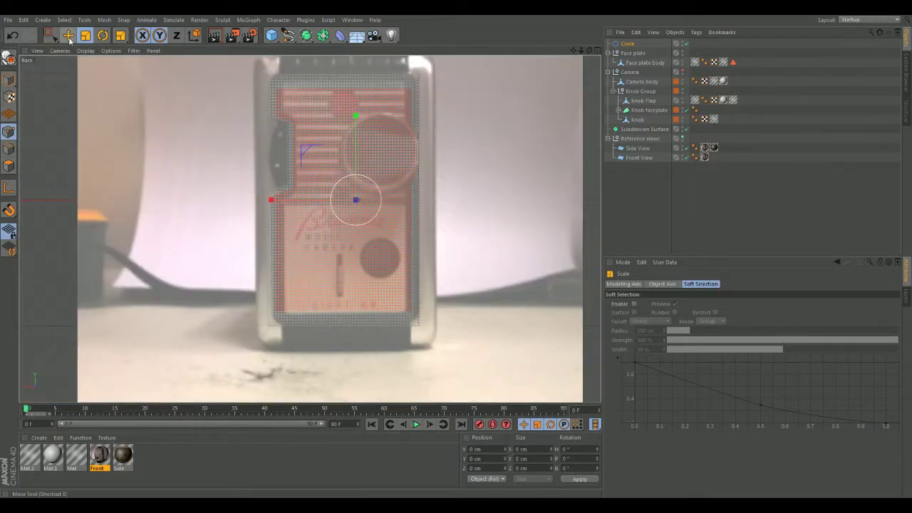
{"action": "key", "text": "e"}
{"action": "left_click_drag", "start_coordinate": [354, 122], "coordinate": [354, 179]}
{"action": "left_click_drag", "start_coordinate": [281, 268], "coordinate": [306, 261]}
{"action": "left_click_drag", "start_coordinate": [379, 182], "coordinate": [378, 179]}
{"action": "scroll", "coordinate": [403, 229], "scroll_direction": "up", "scroll_amount": 4}
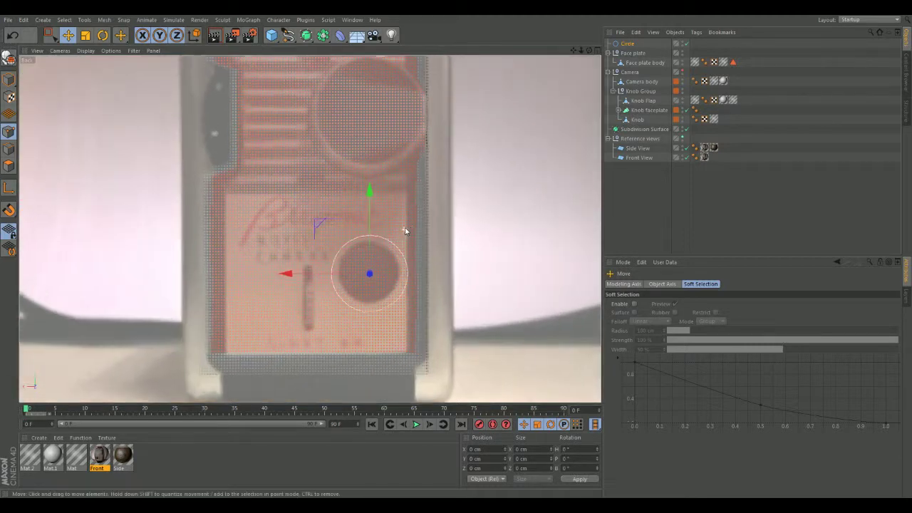
- Scale the circle down to the outline of the round hole in the photo and fine-tune its position
{"action": "left_click", "coordinate": [85, 35]}
{"action": "left_click_drag", "start_coordinate": [318, 230], "coordinate": [324, 239]}
{"action": "left_click", "coordinate": [67, 35]}
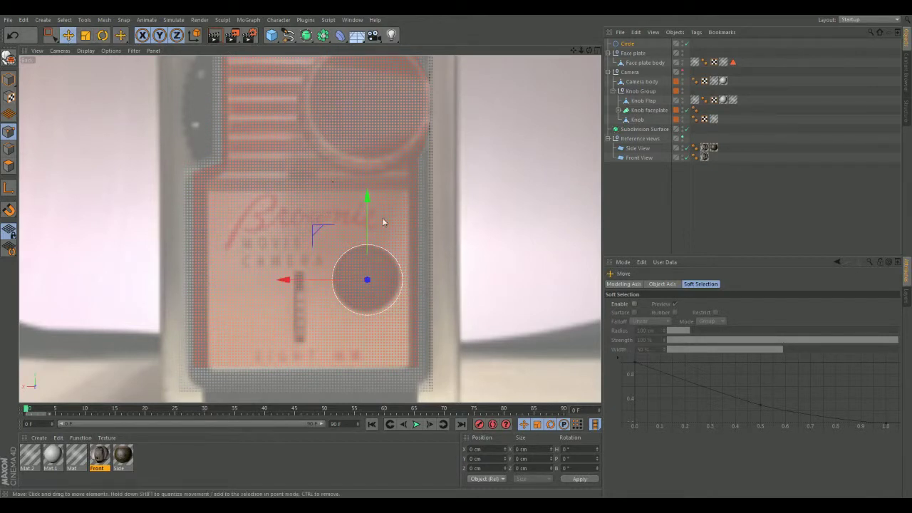
{"action": "left_click_drag", "start_coordinate": [366, 197], "coordinate": [366, 199]}
{"action": "left_click_drag", "start_coordinate": [285, 281], "coordinate": [280, 279]}
{"action": "left_click_drag", "start_coordinate": [364, 204], "coordinate": [364, 203]}
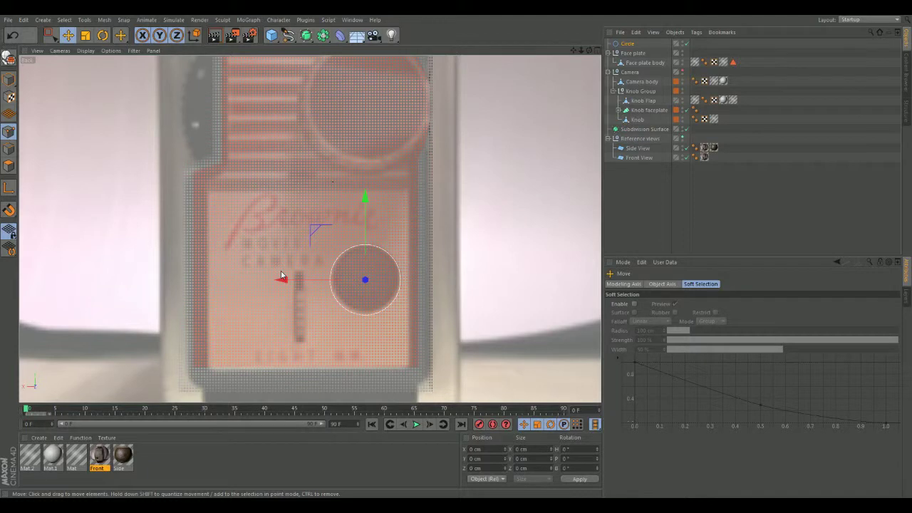
- Rename the circle as "Face Plate Hole" and add a Loft object
{"action": "double_click", "coordinate": [628, 44]}
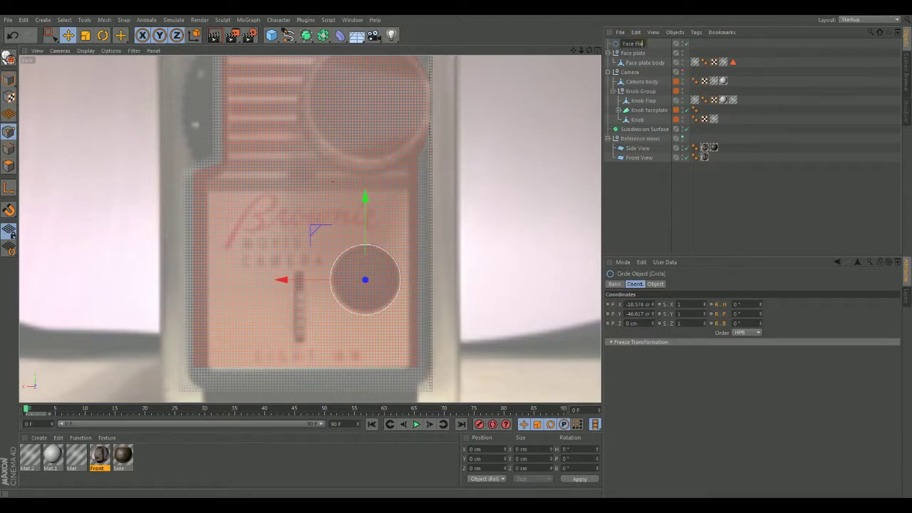
{"action": "key", "text": "Return"}
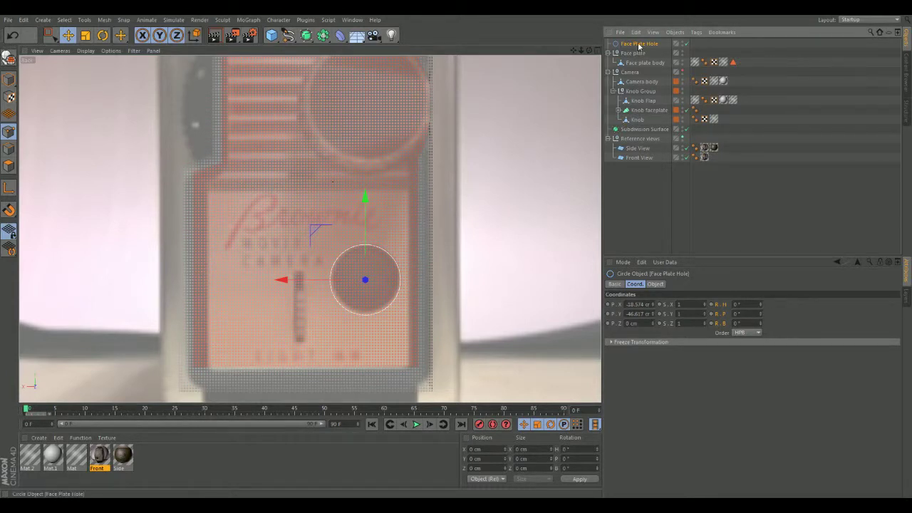
{"action": "left_click", "coordinate": [306, 36]}
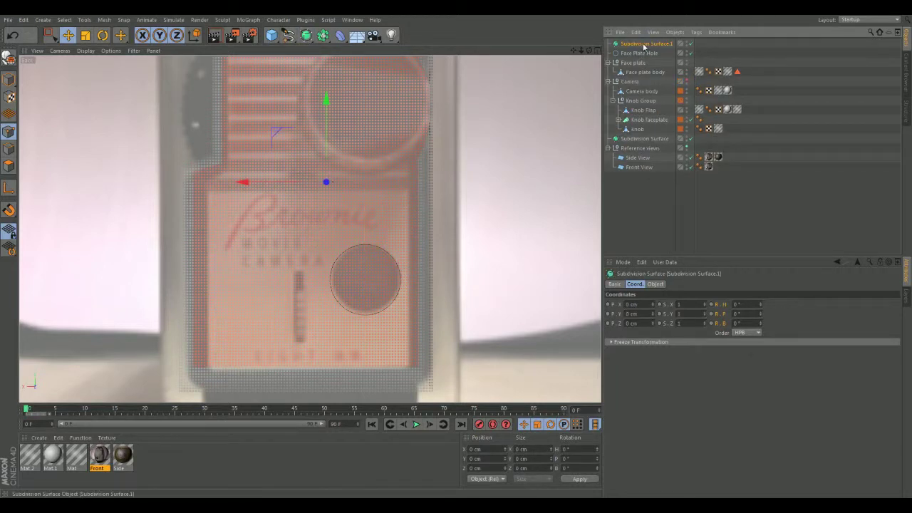
{"action": "key", "text": "Delete"}
{"action": "left_click", "coordinate": [307, 36]}
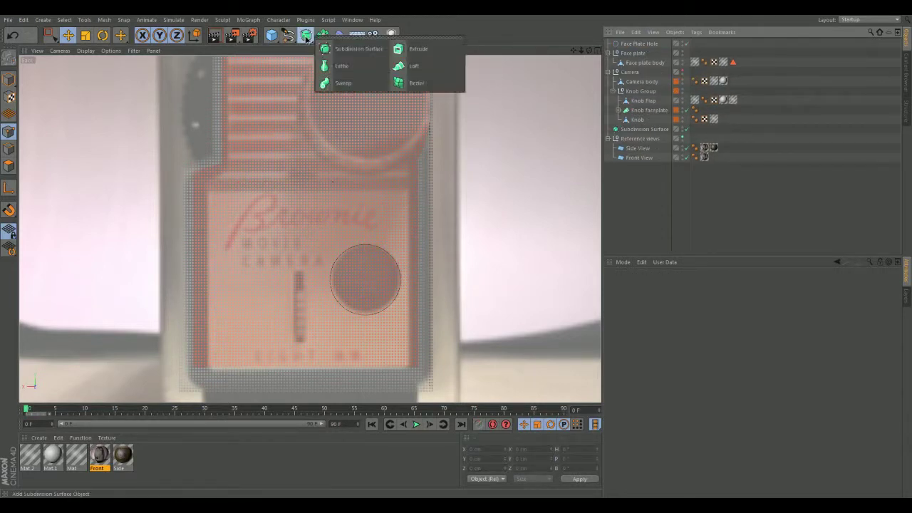
{"action": "left_click", "coordinate": [415, 65]}
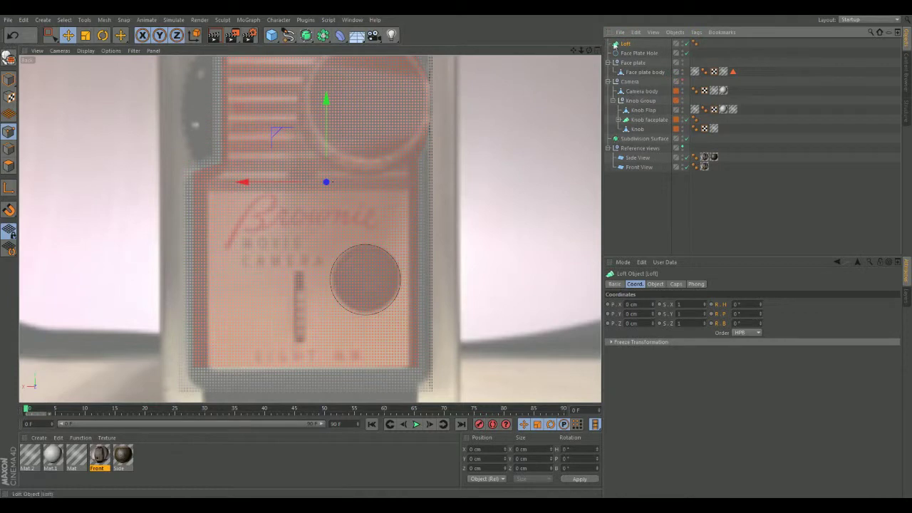
- Make three copies of the Face Plate Hole circle and nest all four circles in numerical order inside the Loft
{"action": "left_click", "coordinate": [636, 52]}
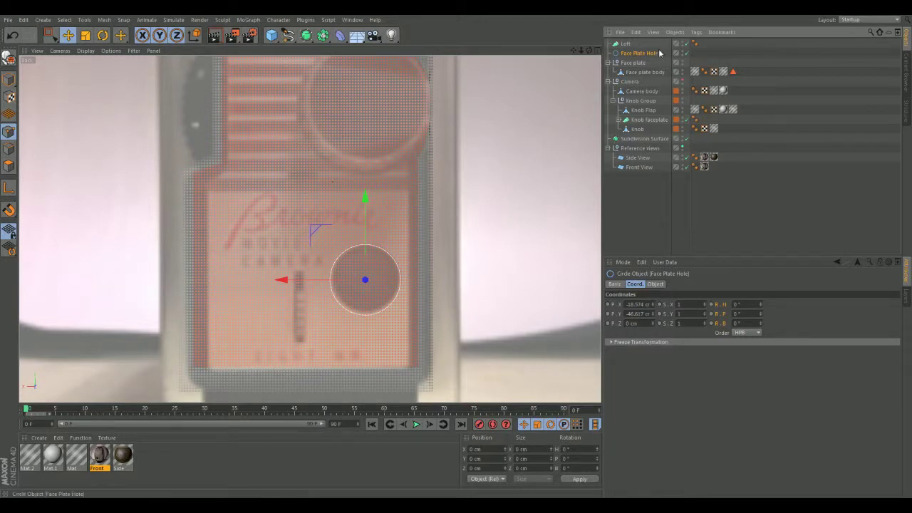
{"action": "key", "text": "ctrl+v"}
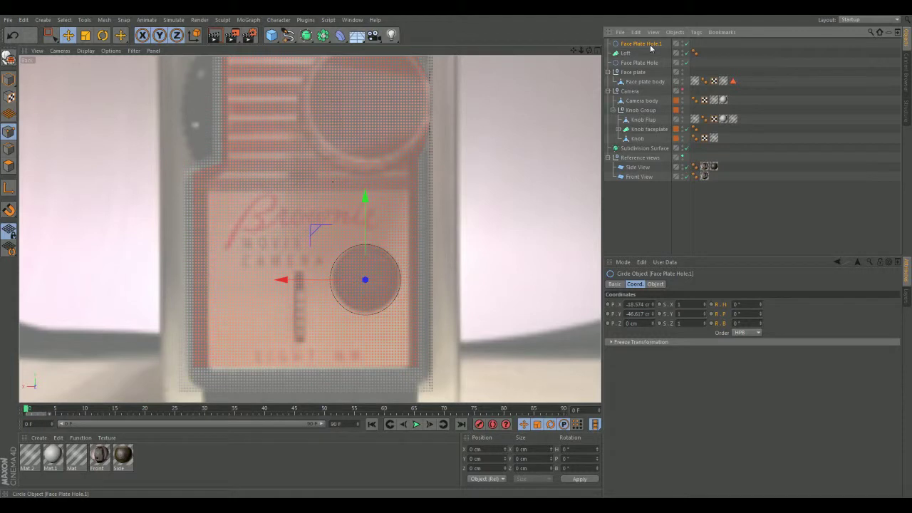
{"action": "key", "text": "ctrl+v"}
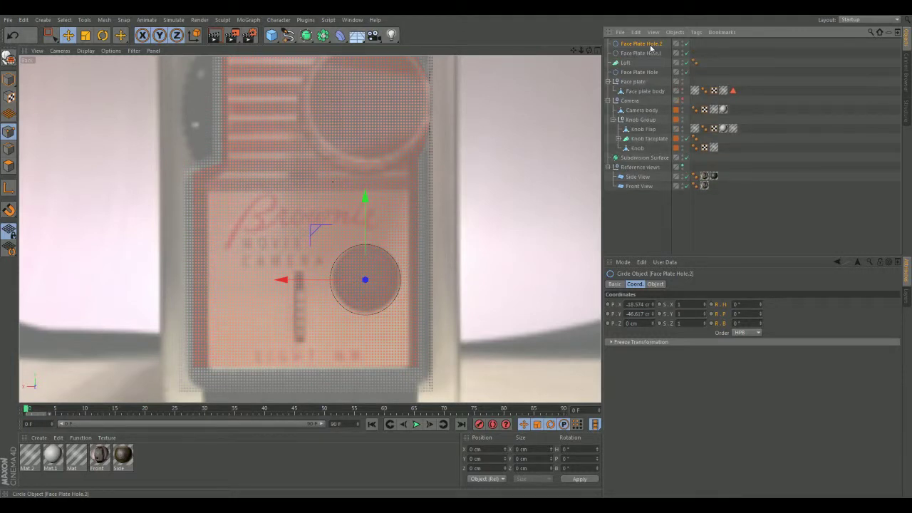
{"action": "key", "text": "ctrl+v"}
{"action": "left_click", "coordinate": [640, 82]}
{"action": "left_click_drag", "start_coordinate": [638, 76], "coordinate": [628, 50]}
{"action": "mouse_move", "coordinate": [632, 82]}
{"action": "left_mouse_down"}
{"action": "mouse_move", "coordinate": [630, 62]}
{"action": "mouse_move", "coordinate": [627, 71]}
{"action": "left_mouse_up"}
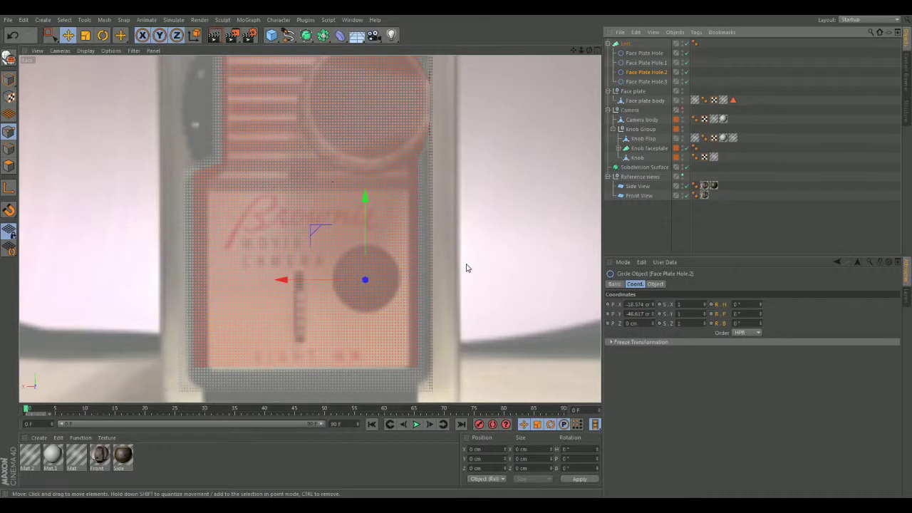
- Move the Loft forward along Z to about 173 cm, placing it at the front surface of the faceplate
{"action": "middle_click", "coordinate": [472, 239]}
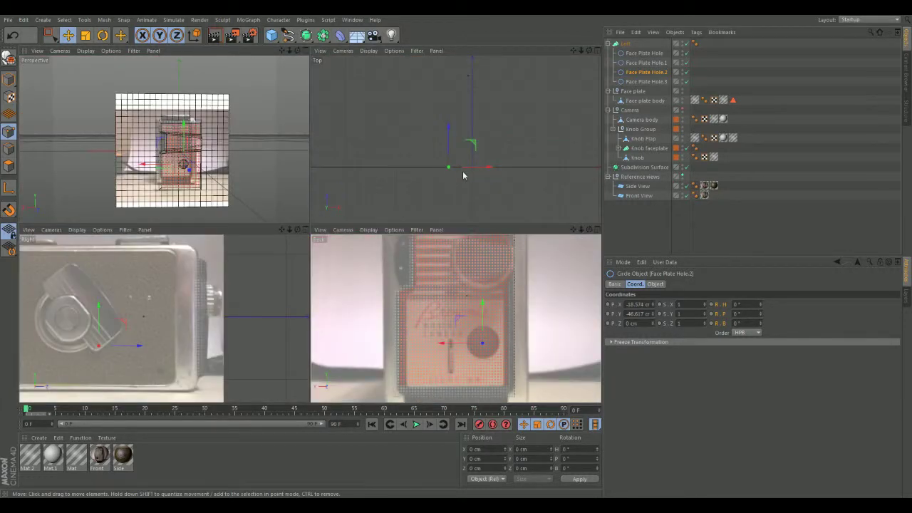
{"action": "left_click_drag", "start_coordinate": [255, 191], "coordinate": [190, 174], "text": "alt"}
{"action": "key", "text": "ctrl+z"}
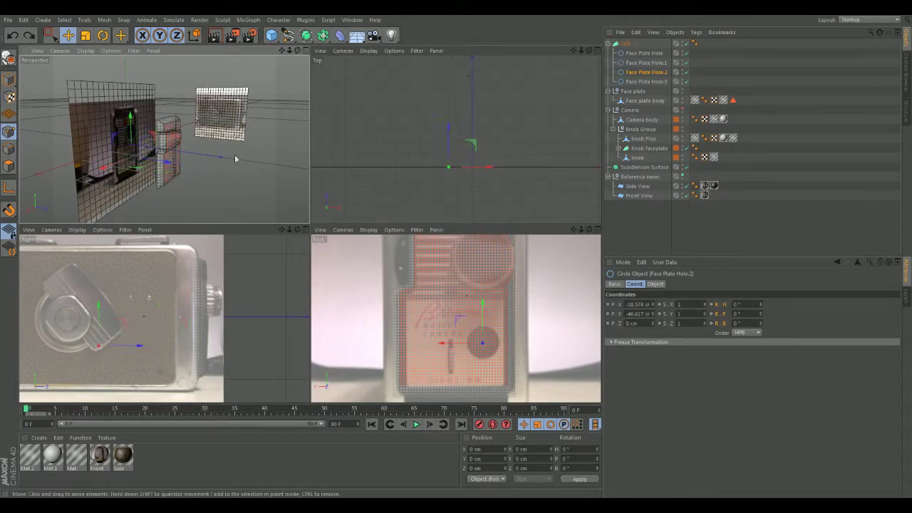
{"action": "left_click", "coordinate": [631, 44]}
{"action": "left_click_drag", "start_coordinate": [145, 155], "coordinate": [209, 129]}
{"action": "scroll", "coordinate": [203, 192], "scroll_direction": "up", "scroll_amount": 3}
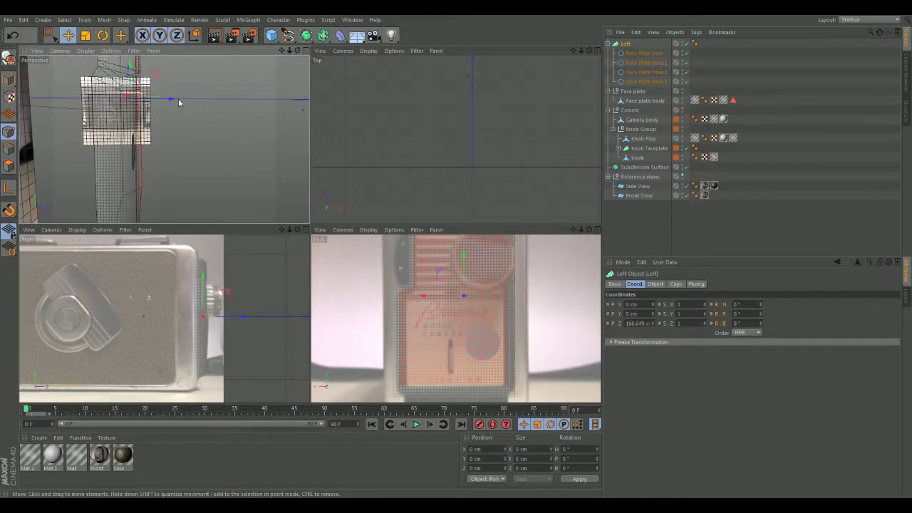
{"action": "left_click_drag", "start_coordinate": [178, 102], "coordinate": [161, 123]}
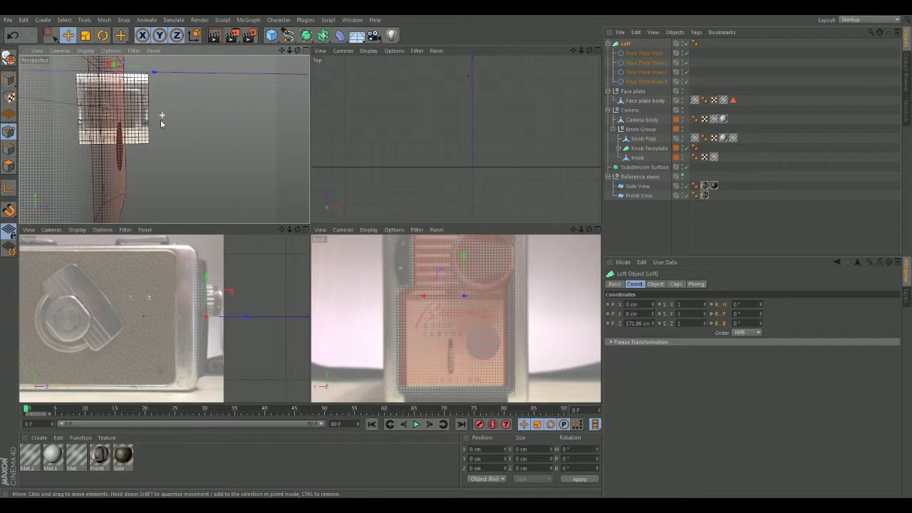
{"action": "left_click_drag", "start_coordinate": [160, 77], "coordinate": [154, 74]}
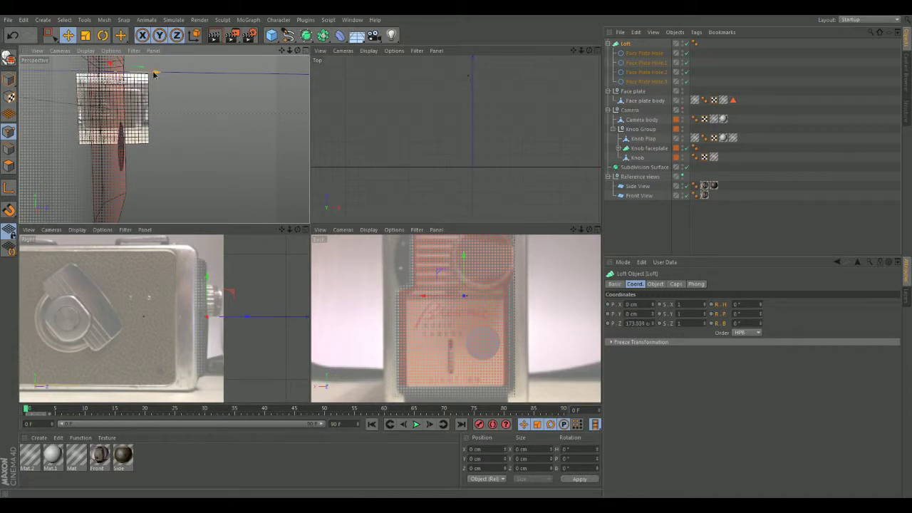
- Offset the Face Plate Hole.1 circle slightly along the Z axis to give the loft a shallow rim
{"action": "left_click", "coordinate": [635, 54]}
{"action": "left_click", "coordinate": [642, 63]}
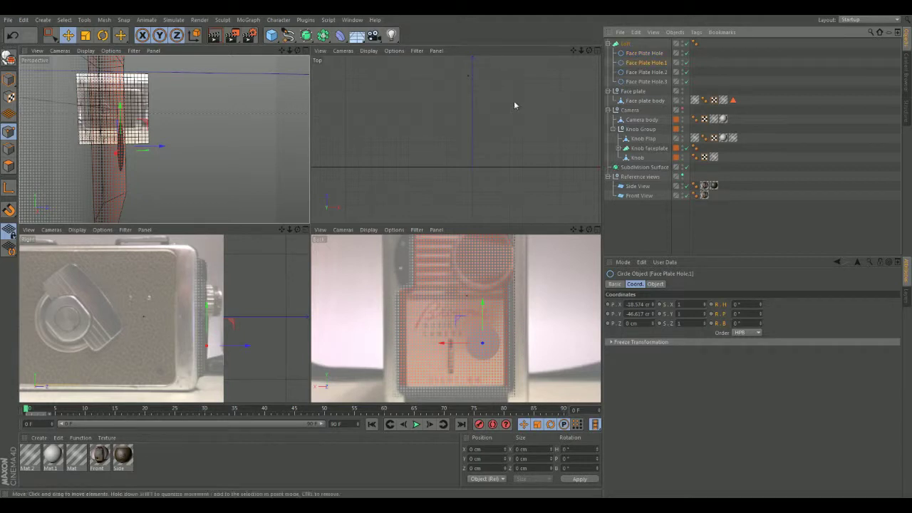
{"action": "left_click_drag", "start_coordinate": [158, 147], "coordinate": [213, 155]}
- Scale the Face Plate Hole.2 circle slightly smaller and shift it along the Z axis to form the rim's inner edge
{"action": "left_click", "coordinate": [660, 72]}
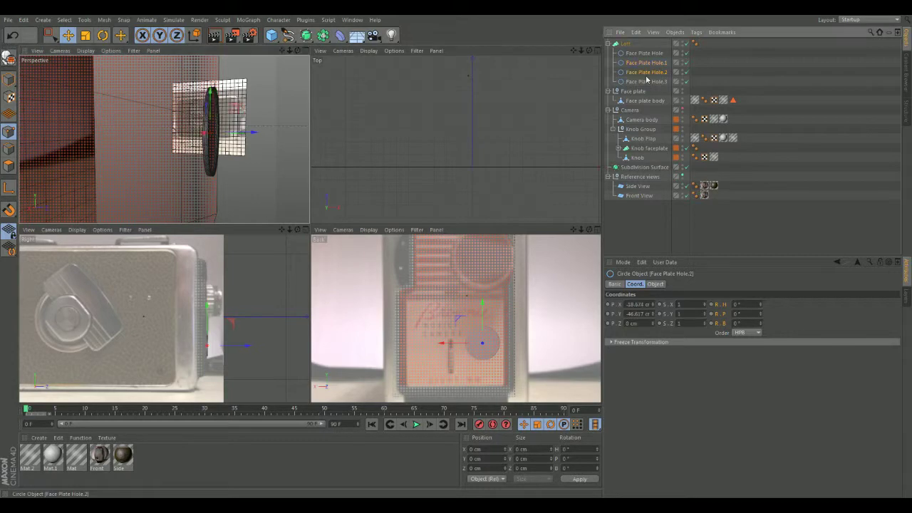
{"action": "middle_click", "coordinate": [247, 161]}
{"action": "left_click_drag", "start_coordinate": [246, 161], "coordinate": [285, 221], "text": "alt"}
{"action": "left_click", "coordinate": [86, 36]}
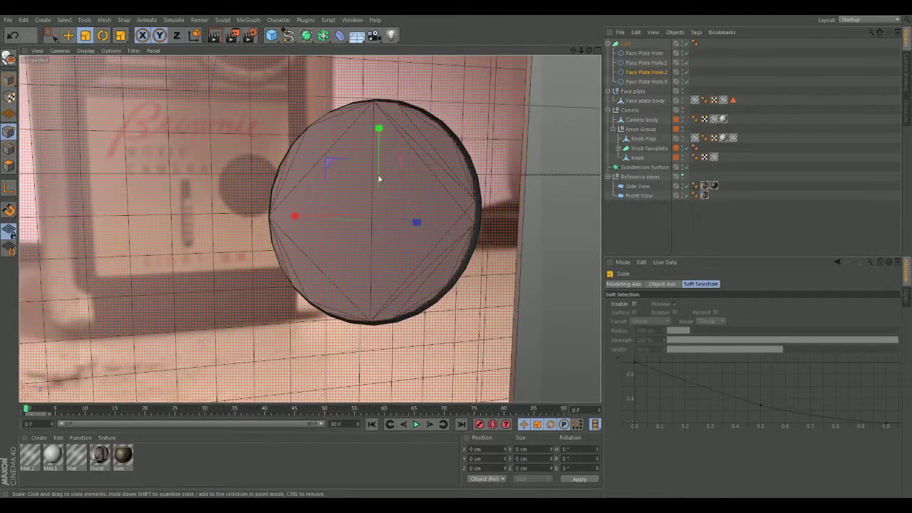
{"action": "left_click_drag", "start_coordinate": [329, 163], "coordinate": [331, 171]}
{"action": "left_click_drag", "start_coordinate": [307, 178], "coordinate": [121, 202], "text": "alt"}
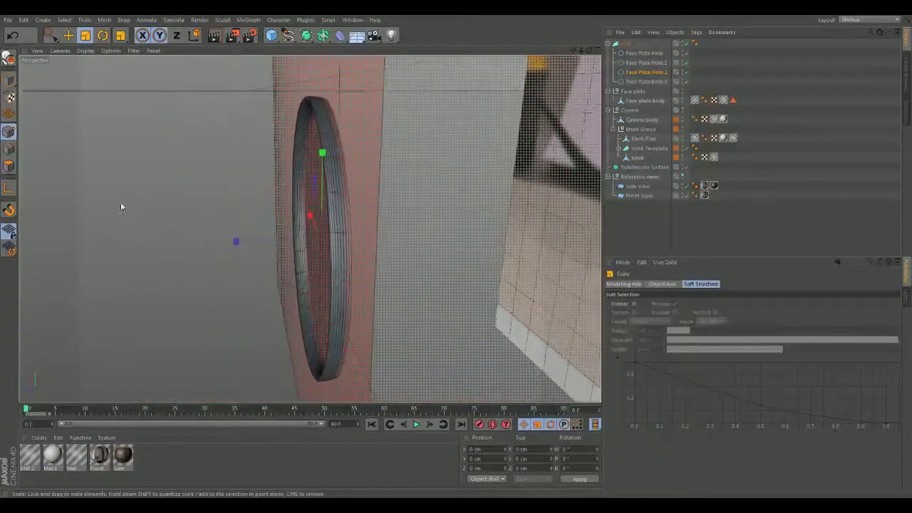
{"action": "left_click", "coordinate": [68, 35]}
{"action": "left_click_drag", "start_coordinate": [237, 242], "coordinate": [423, 235]}
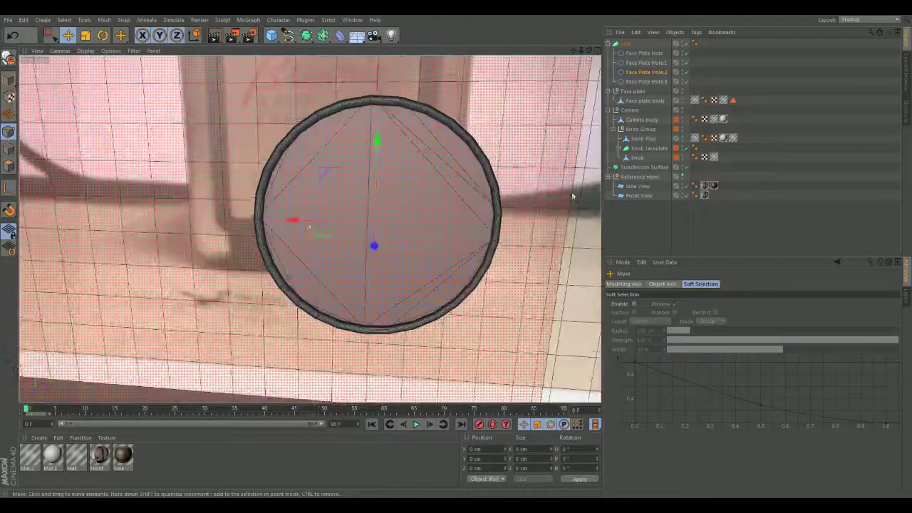
- Move the Face Plate Hole.3 circle back to about -14 cm in Z and scale it down so the hole tapers inward
{"action": "left_click", "coordinate": [646, 82]}
{"action": "left_click_drag", "start_coordinate": [517, 171], "coordinate": [304, 198], "text": "alt"}
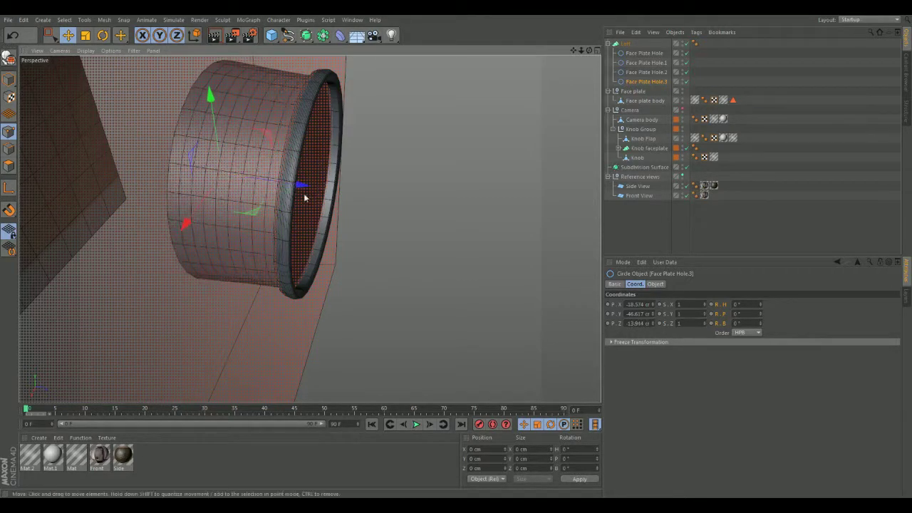
{"action": "left_click", "coordinate": [85, 36]}
{"action": "left_click_drag", "start_coordinate": [310, 229], "coordinate": [203, 135], "text": "alt"}
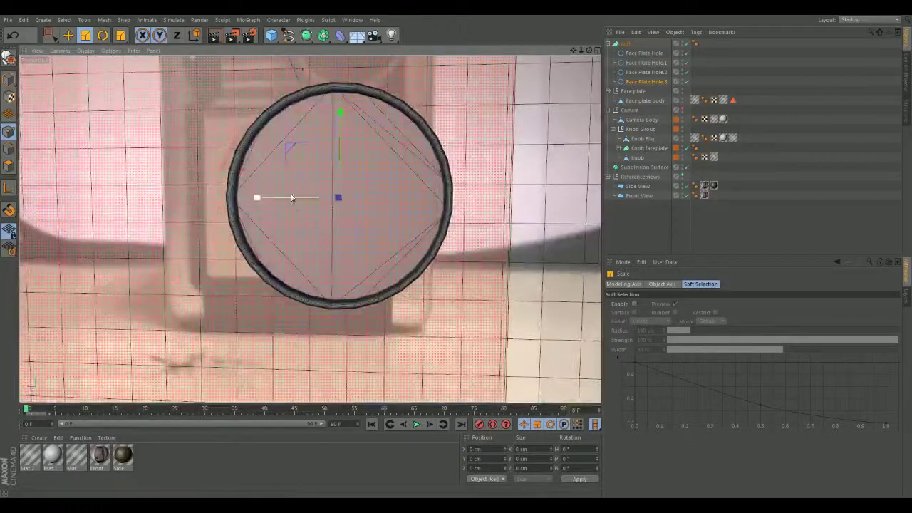
{"action": "left_click_drag", "start_coordinate": [287, 148], "coordinate": [433, 204]}
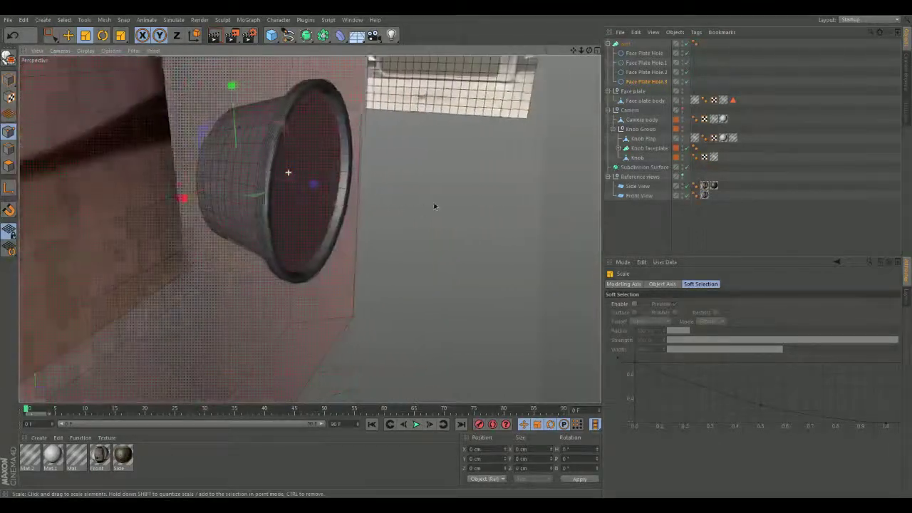
- Set the start cap of the Loft to None so the front of the faceplate hole is open
{"action": "left_click", "coordinate": [625, 43]}
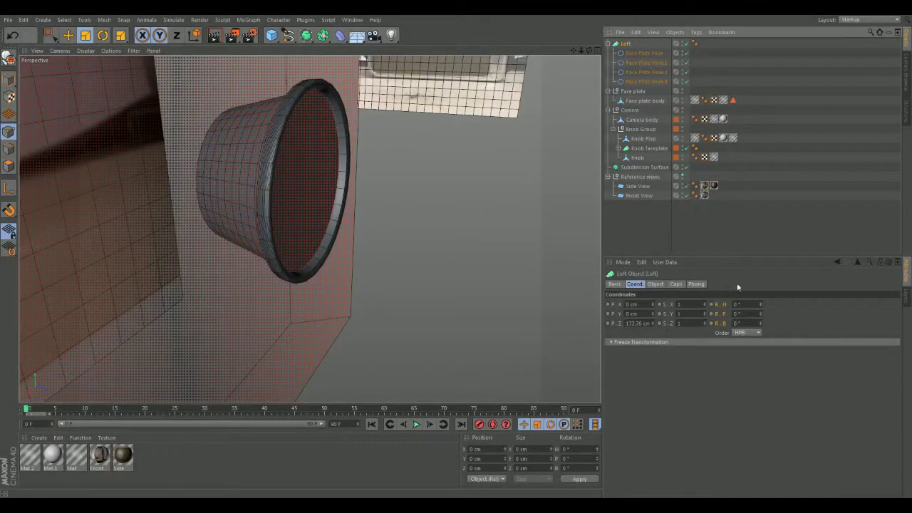
{"action": "left_click", "coordinate": [676, 284]}
{"action": "left_click", "coordinate": [676, 304]}
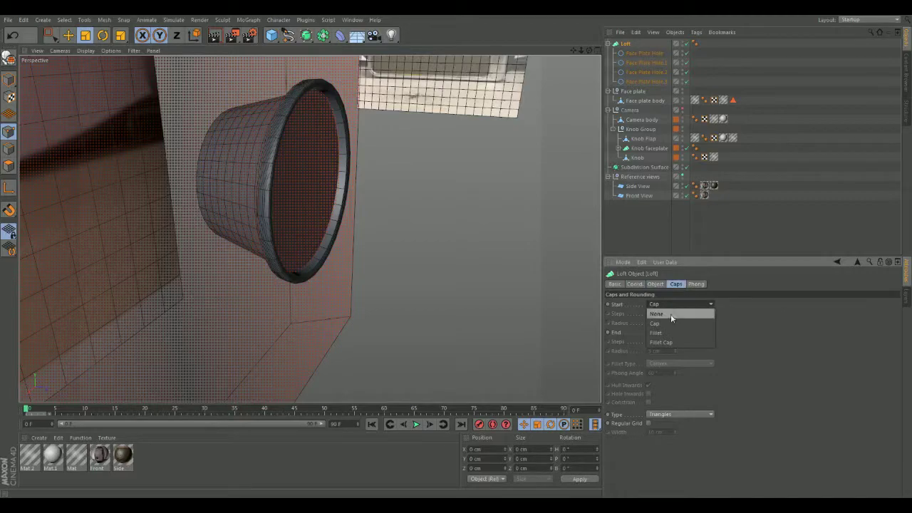
{"action": "left_click", "coordinate": [671, 314]}
{"action": "left_click_drag", "start_coordinate": [482, 284], "coordinate": [426, 232], "text": "alt"}
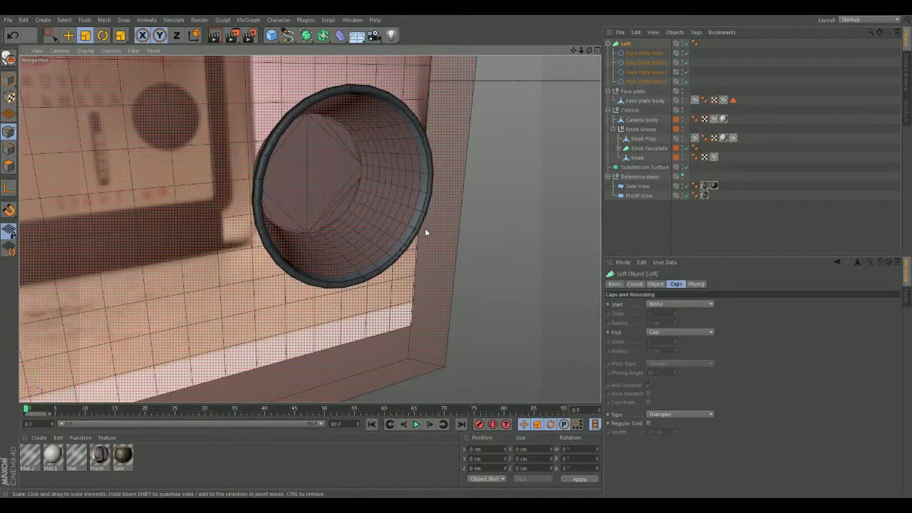
- Examine the lofted hole from several angles and compare its placement with the faceplate and the front reference photo
{"action": "left_click_drag", "start_coordinate": [451, 255], "coordinate": [138, 275], "text": "alt"}
{"action": "left_click_drag", "start_coordinate": [309, 227], "coordinate": [556, 271], "text": "alt"}
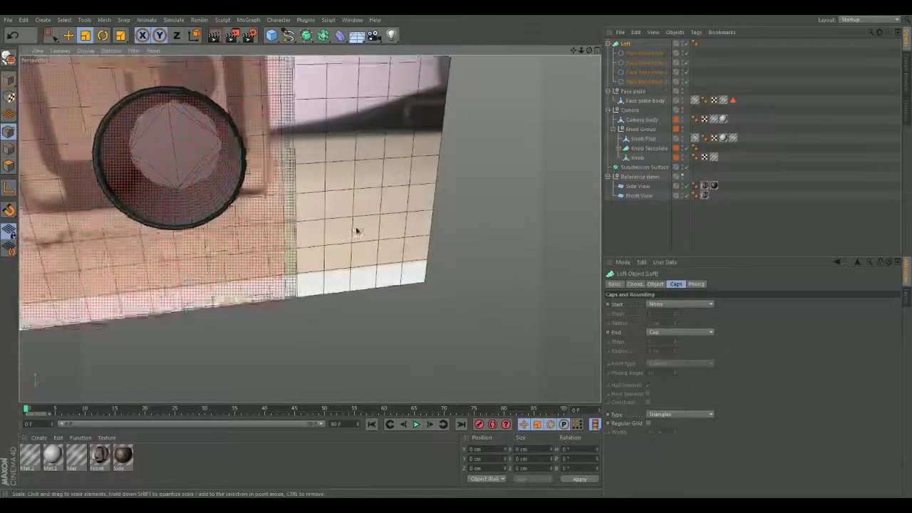
{"action": "middle_click_drag", "start_coordinate": [356, 230], "coordinate": [503, 308], "text": "alt"}
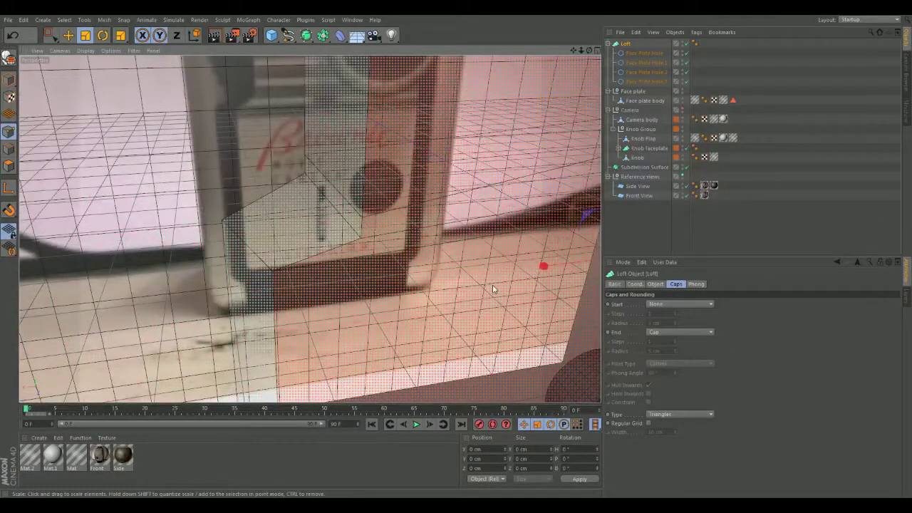
{"action": "left_click_drag", "start_coordinate": [366, 243], "coordinate": [316, 228], "text": "alt"}
{"action": "middle_click_drag", "start_coordinate": [449, 313], "coordinate": [390, 183], "text": "alt"}
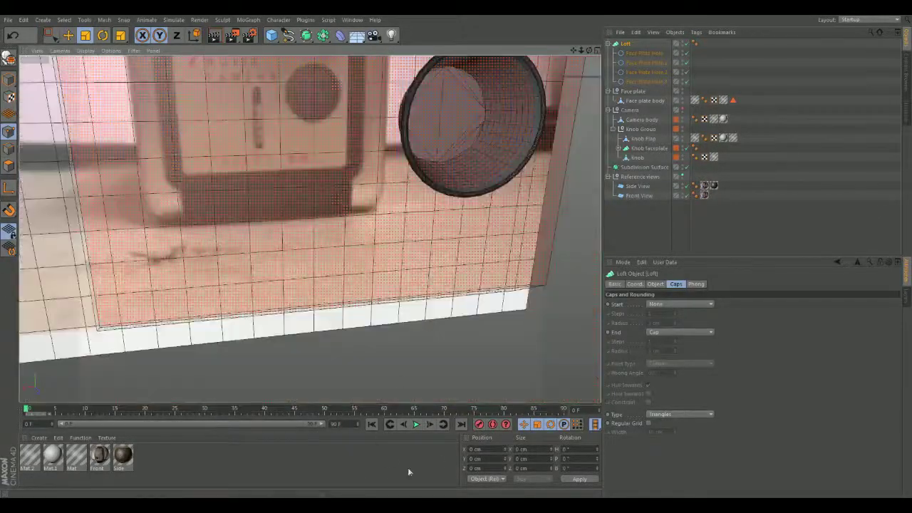
{"action": "left_click_drag", "start_coordinate": [457, 339], "coordinate": [389, 343], "text": "alt"}
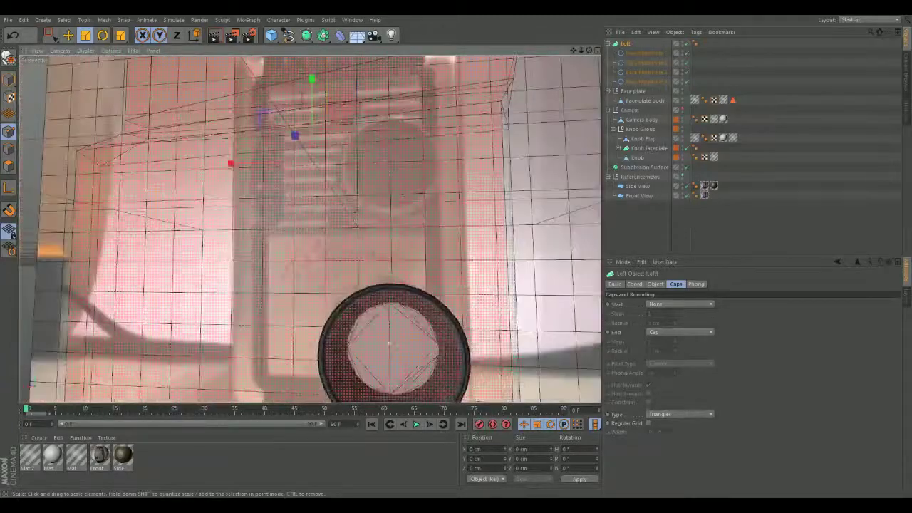
{"action": "scroll", "coordinate": [409, 352], "scroll_direction": "down", "scroll_amount": 5}
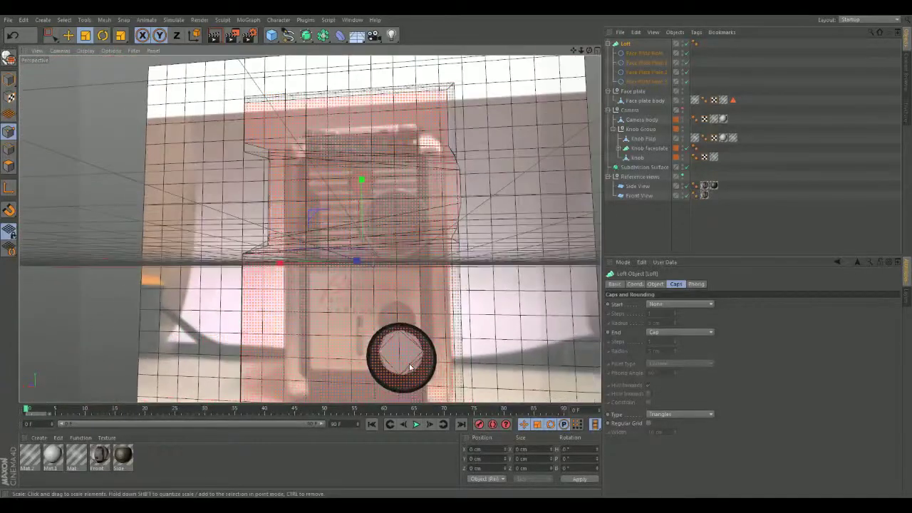
{"action": "left_click_drag", "start_coordinate": [410, 367], "coordinate": [429, 335], "text": "alt"}
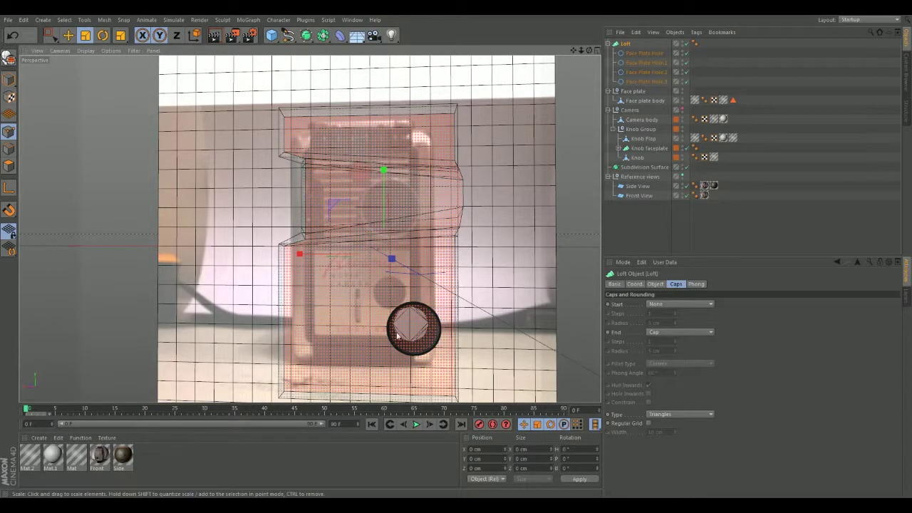
{"action": "mouse_move", "coordinate": [399, 338]}
{"action": "left_mouse_down", "text": "alt"}
{"action": "mouse_move", "coordinate": [449, 362]}
{"action": "mouse_move", "coordinate": [397, 328]}
{"action": "mouse_move", "coordinate": [356, 324]}
{"action": "mouse_move", "coordinate": [398, 350]}
{"action": "left_mouse_up", "text": "alt"}
{"action": "scroll", "coordinate": [484, 360], "scroll_direction": "up", "scroll_amount": 5}
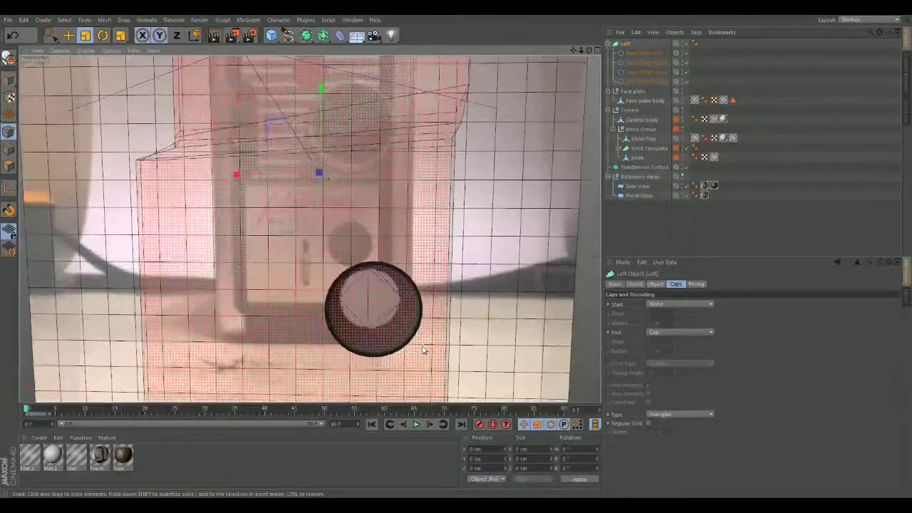
{"action": "scroll", "coordinate": [423, 349], "scroll_direction": "up", "scroll_amount": 2}
{"action": "scroll", "coordinate": [418, 283], "scroll_direction": "up", "scroll_amount": 1}
{"action": "scroll", "coordinate": [407, 311], "scroll_direction": "down", "scroll_amount": 2}
{"action": "left_click_drag", "start_coordinate": [407, 311], "coordinate": [410, 231], "text": "alt"}
{"action": "left_click_drag", "start_coordinate": [408, 304], "coordinate": [356, 209], "text": "alt"}
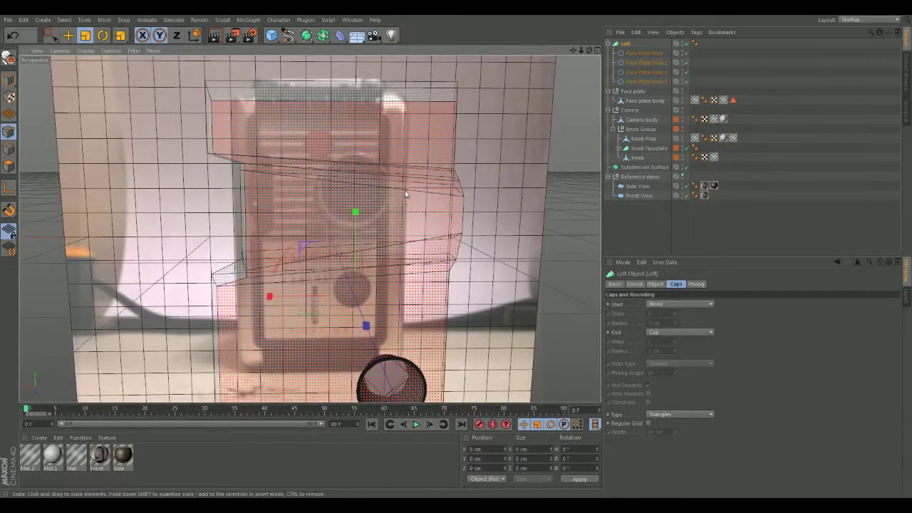